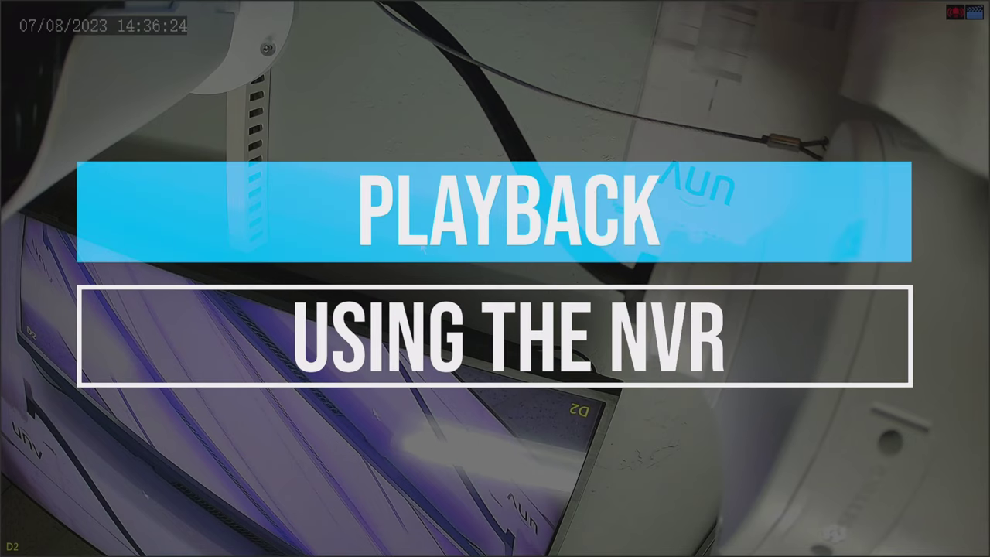
- Bring up the NVR shortcut menu over the live camera view
right_click(421, 245)
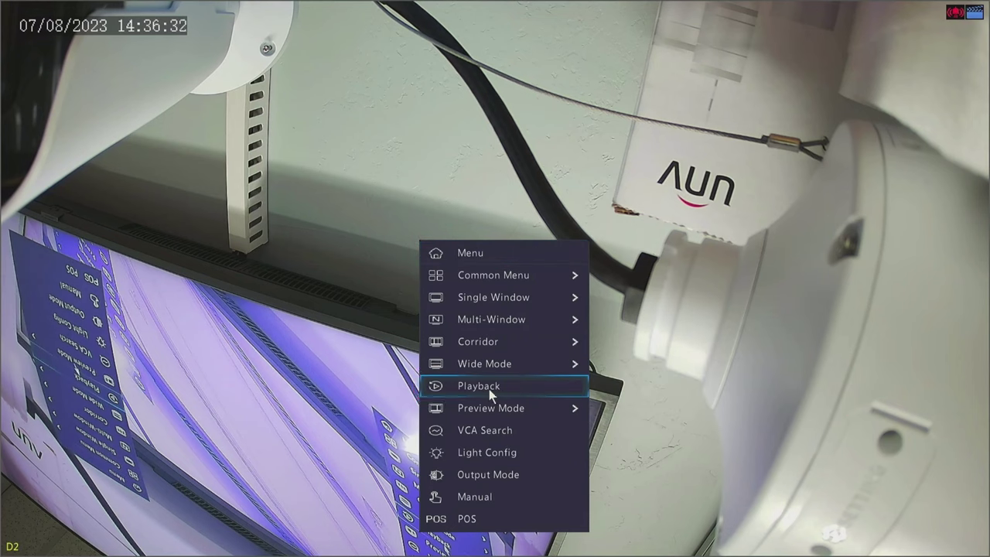
- Choose Playback and unlock with the pattern to play IP Camera 02's 07/08/2023 recording
left_click(489, 389)
mouse_move(415, 258)
left_mouse_down()
mouse_move(427, 408)
mouse_move(501, 347)
mouse_move(568, 409)
mouse_move(562, 268)
left_mouse_up()
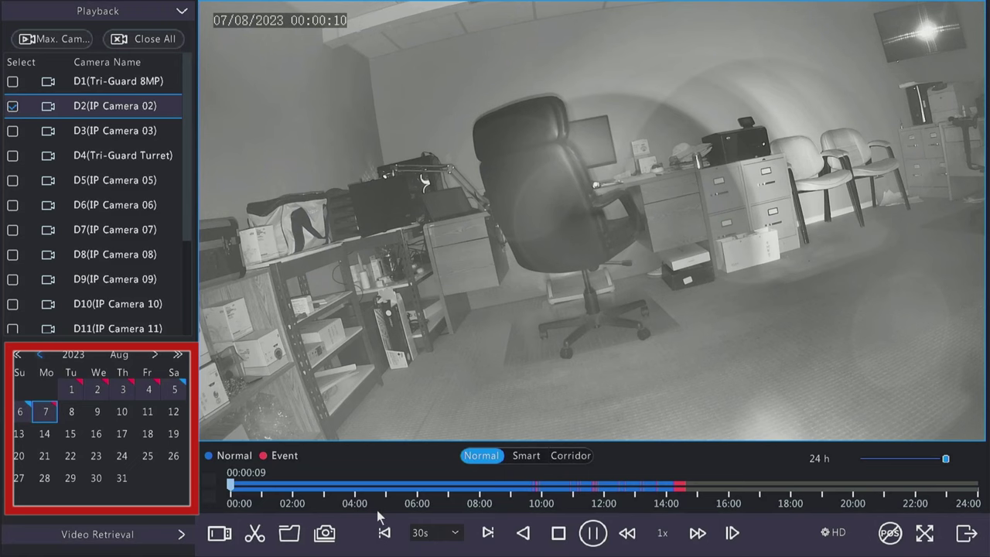
- Move IP Camera 02 playback to about 14:36:40 with the timeline zoomed to 30 min
left_click(683, 488)
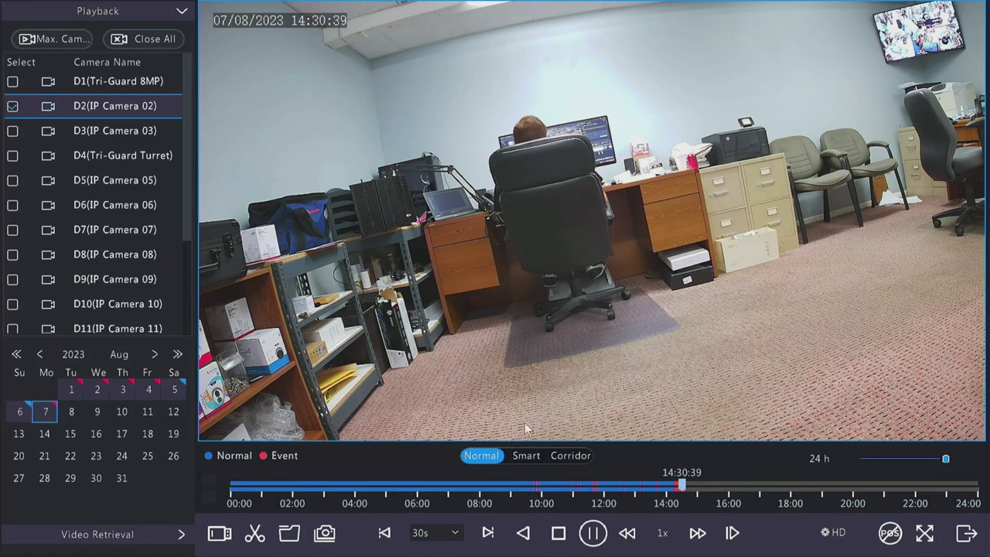
left_click(887, 457)
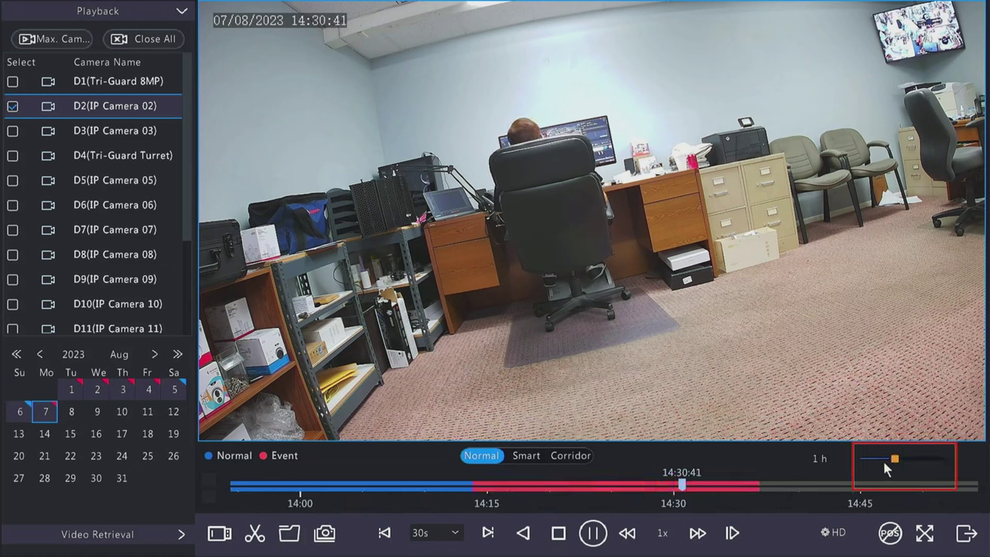
left_click(879, 459)
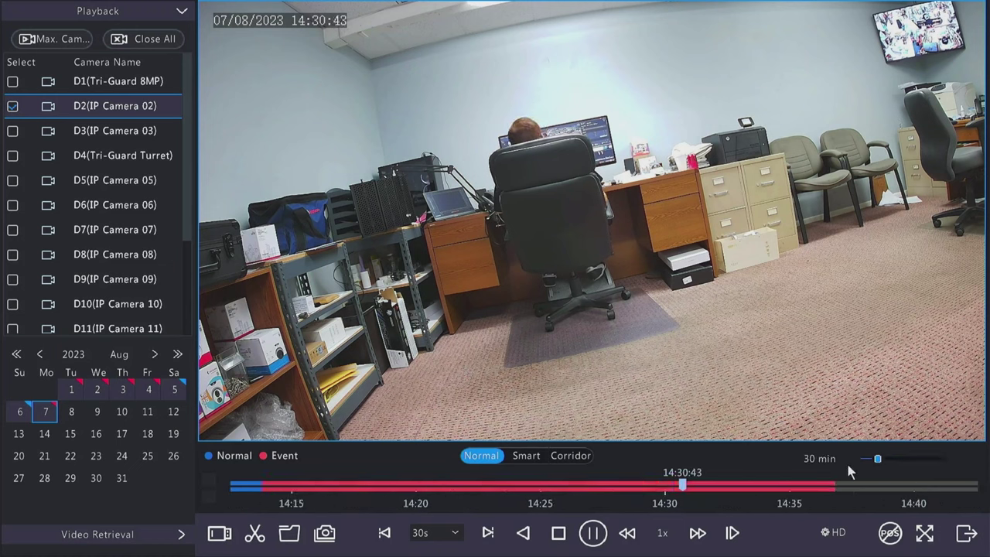
left_click(829, 486)
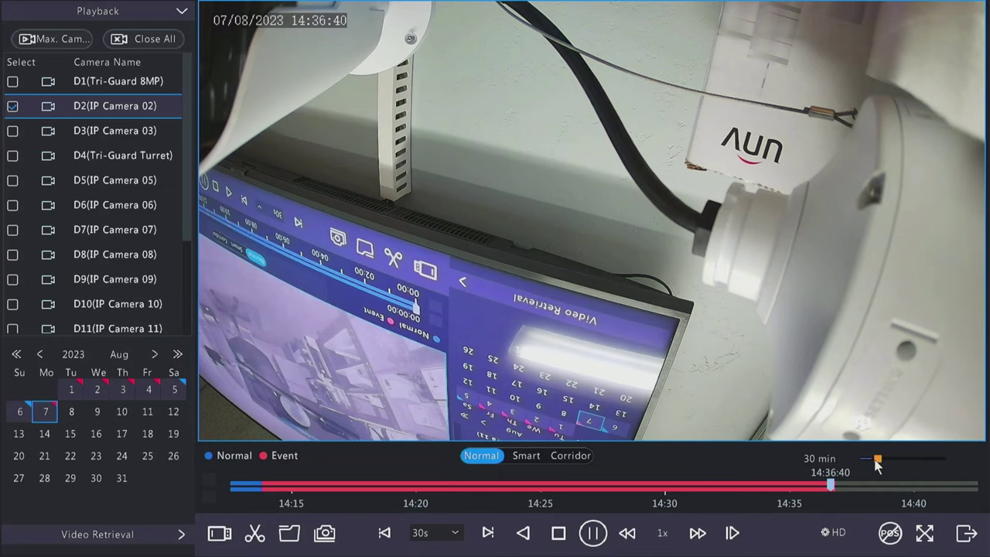
- At 10-min zoom, clip IP Camera 02 footage from about 14:34:50 to 14:35:14
left_click_drag(877, 461, 852, 460)
left_click(289, 533)
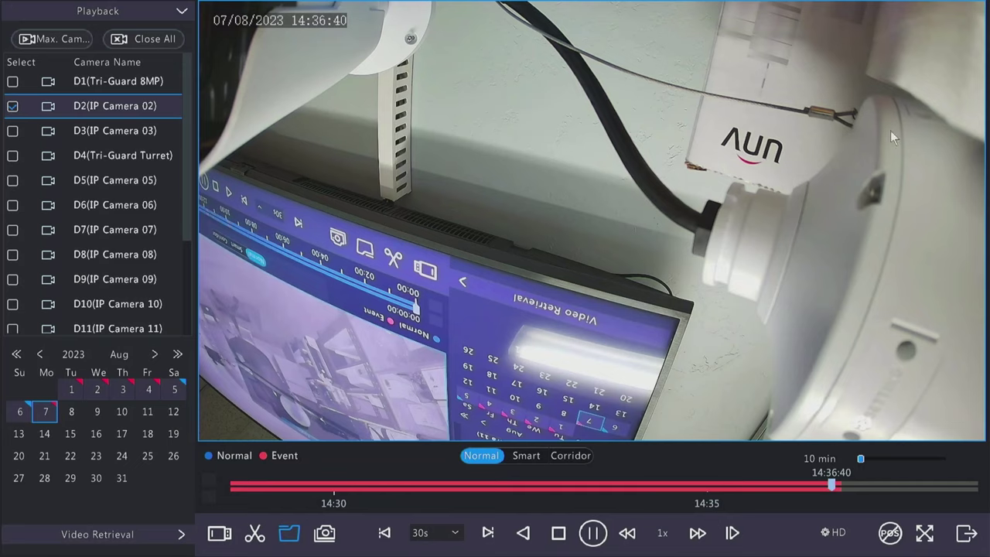
left_click(255, 533)
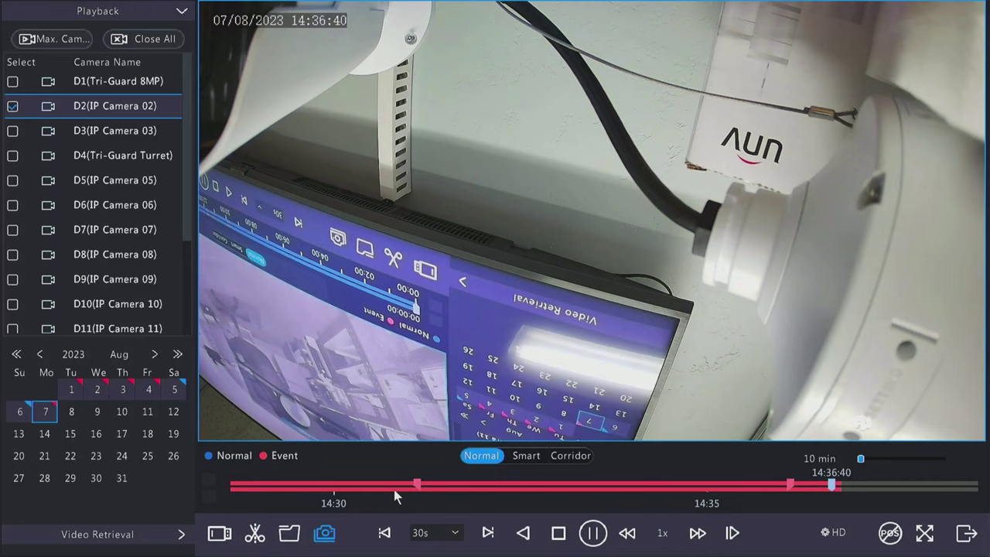
mouse_move(417, 488)
left_mouse_down()
mouse_move(705, 486)
mouse_move(697, 499)
left_mouse_up()
left_click_drag(791, 484, 726, 488)
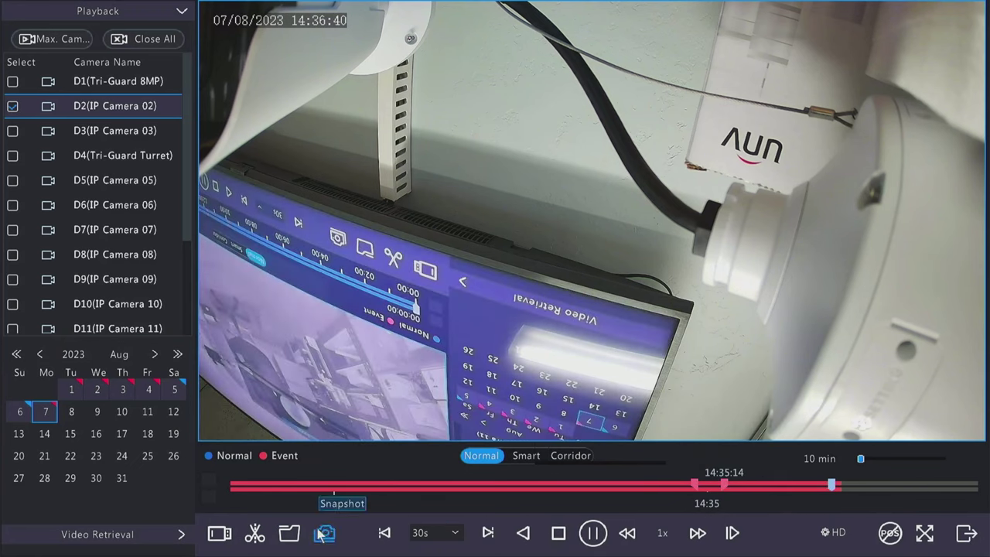
left_click(256, 533)
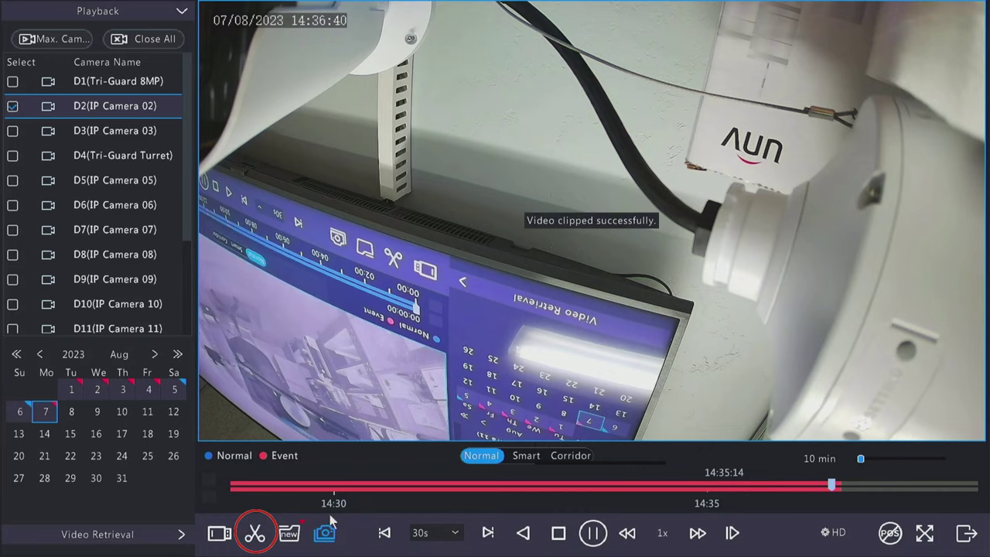
- Tick the D2 clip in File Management and start backing it up
left_click(289, 533)
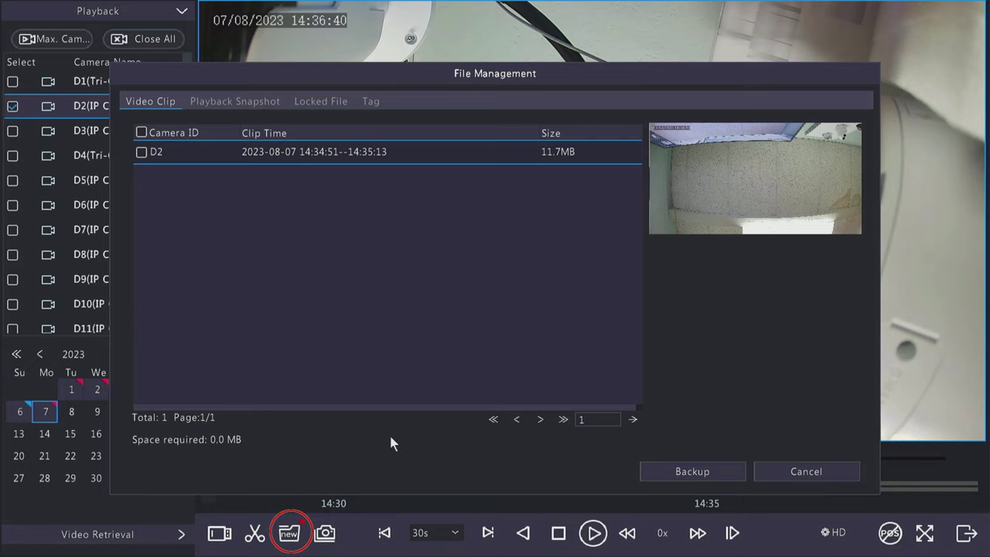
left_click(141, 153)
left_click(693, 470)
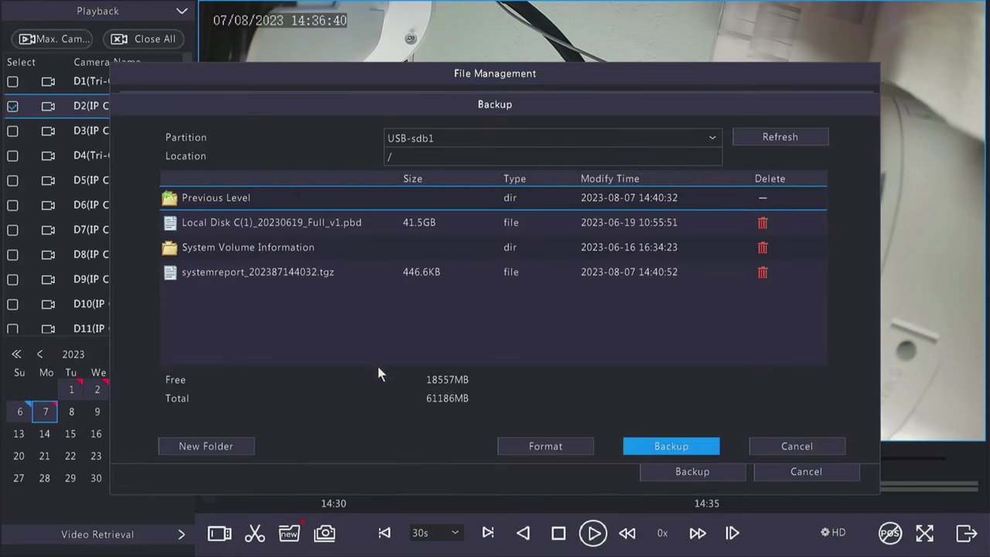
- Create a folder named 'test backup' on the USB-sdb1 drive and select it
left_click(242, 447)
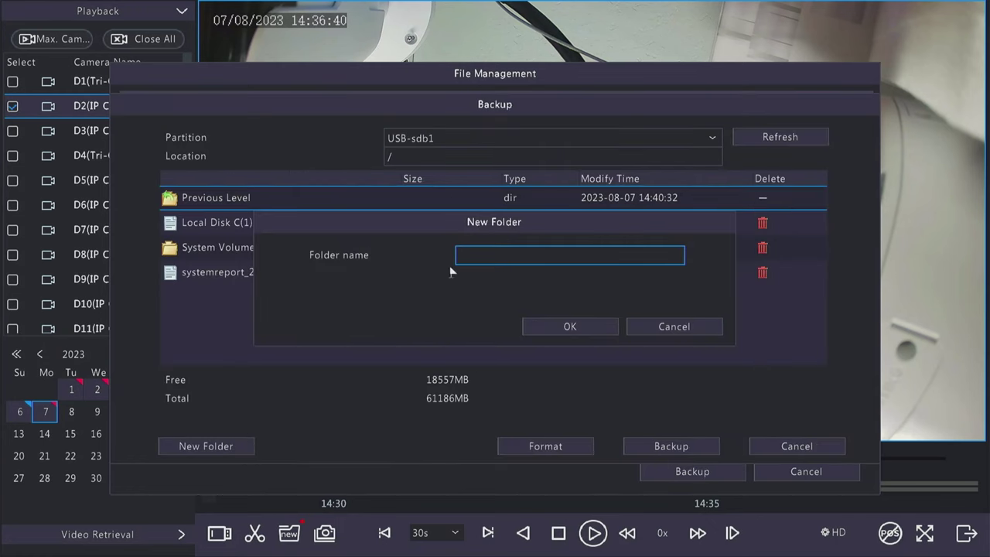
left_click(479, 255)
left_click(541, 293)
left_click(503, 293)
left_click(503, 312)
left_click(545, 294)
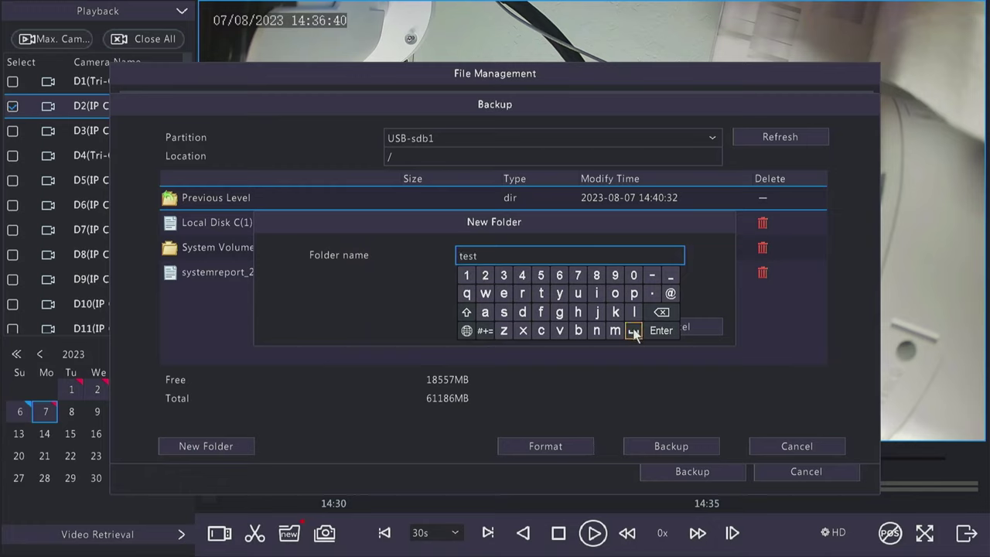
left_click(578, 330)
left_click(485, 311)
left_click(541, 331)
left_click(615, 312)
left_click(578, 293)
left_click(633, 293)
left_click(664, 332)
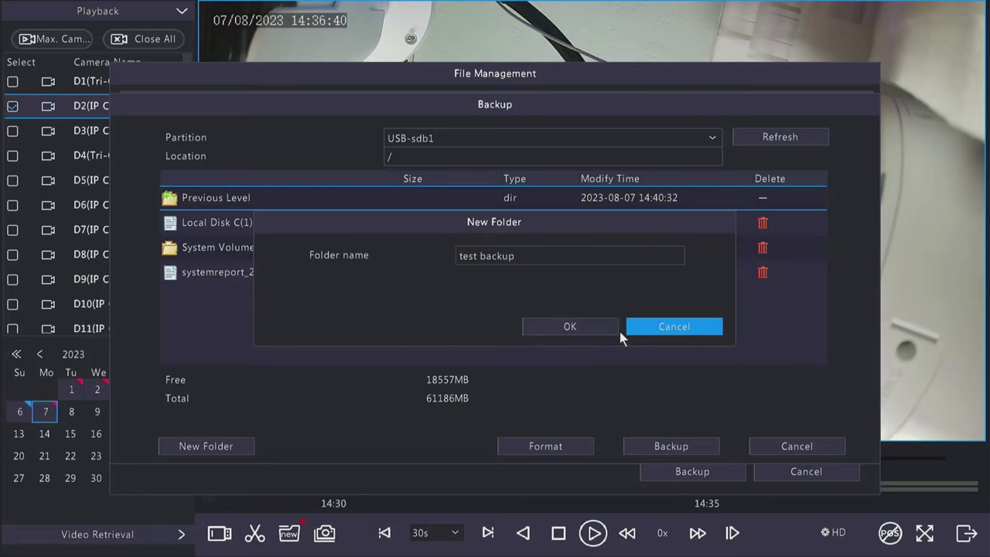
left_click(572, 329)
left_click(211, 296)
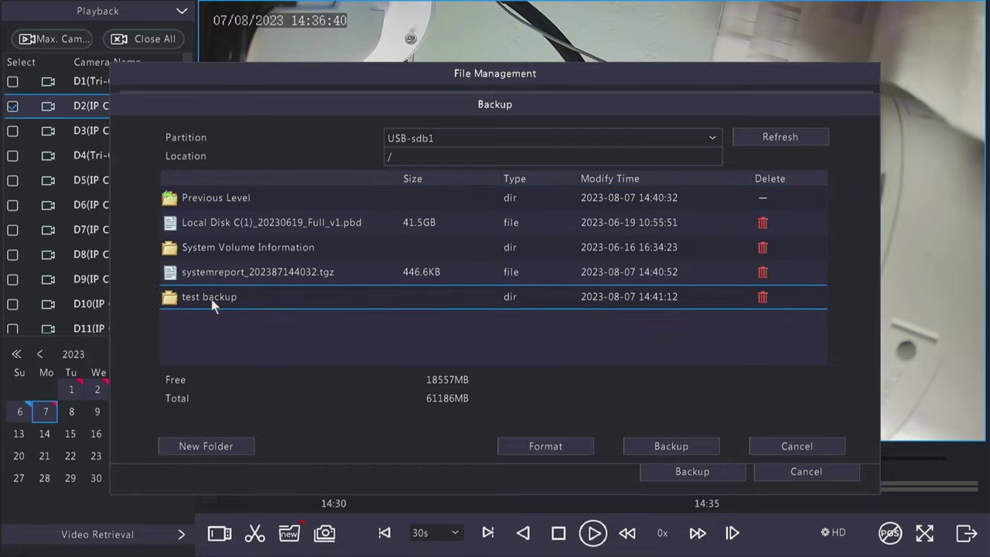
- Save the D2 clip as MP4 into 'test backup', then close the backup and file dialogs
double_click(226, 300)
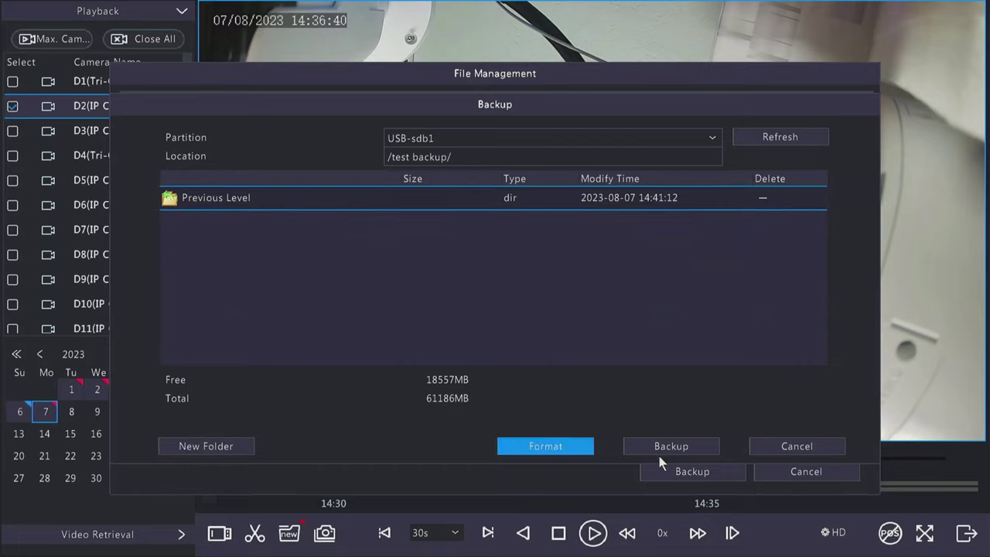
left_click(680, 451)
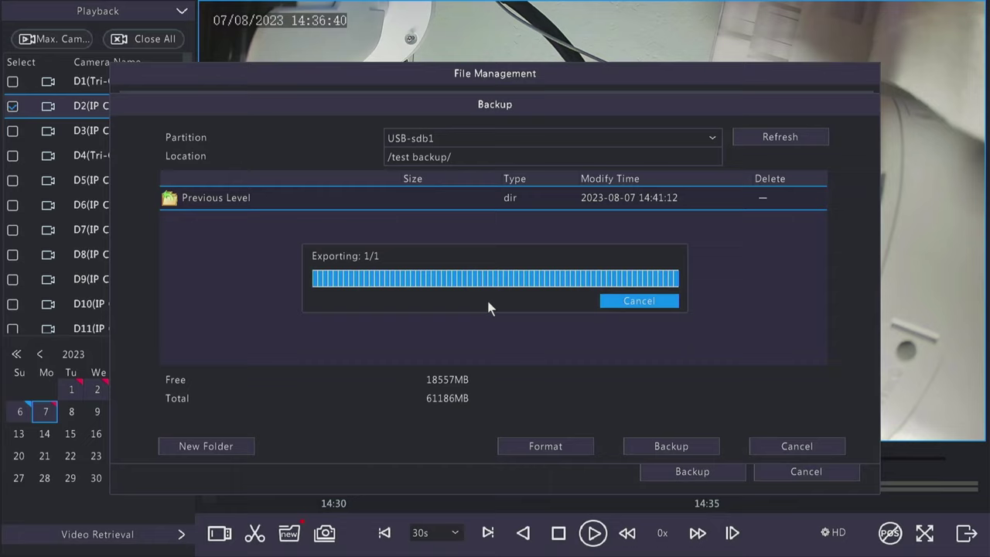
left_click(504, 339)
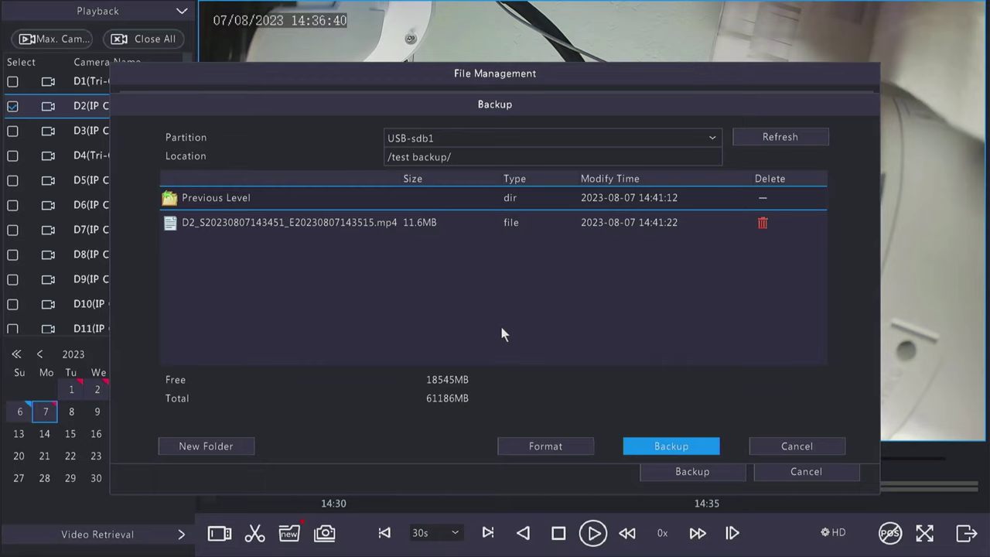
left_click(798, 446)
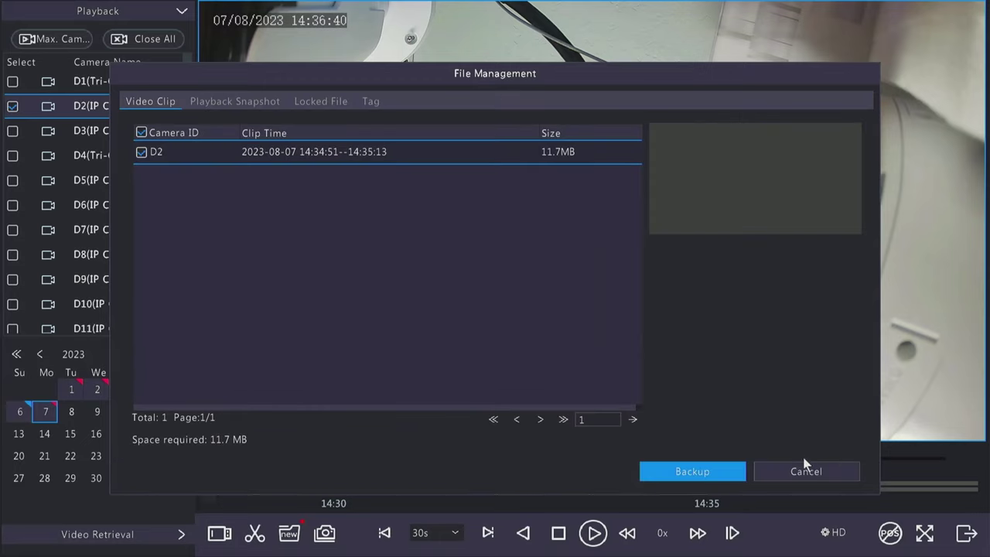
left_click(794, 464)
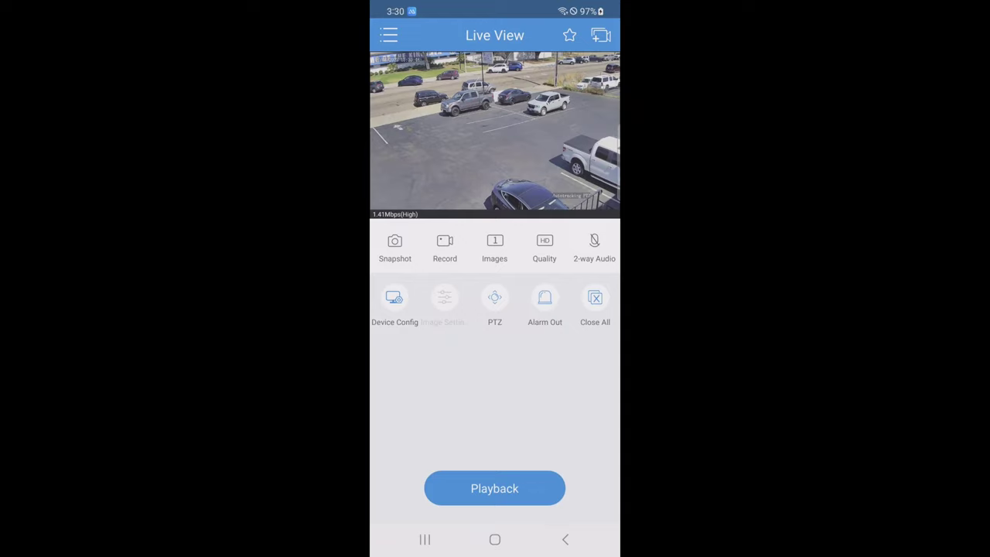
- Start live view of the National City Demo recorder from the Devices list
left_click(388, 35)
left_click(467, 177)
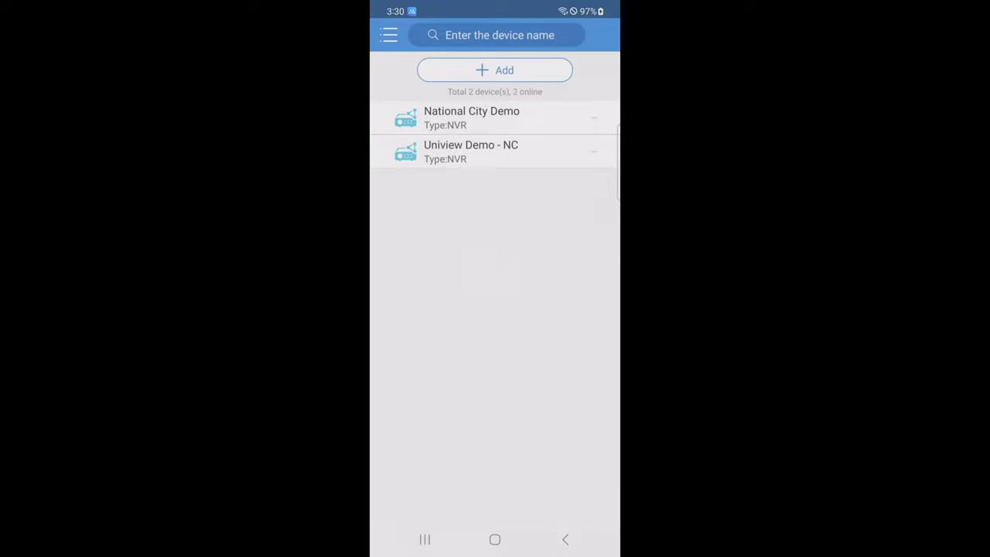
left_click(405, 116)
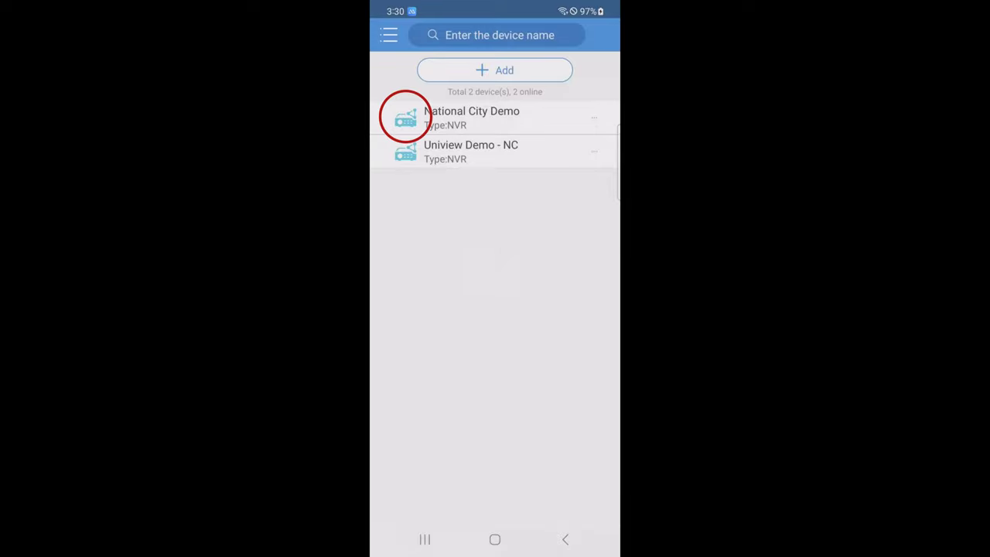
left_click(425, 407)
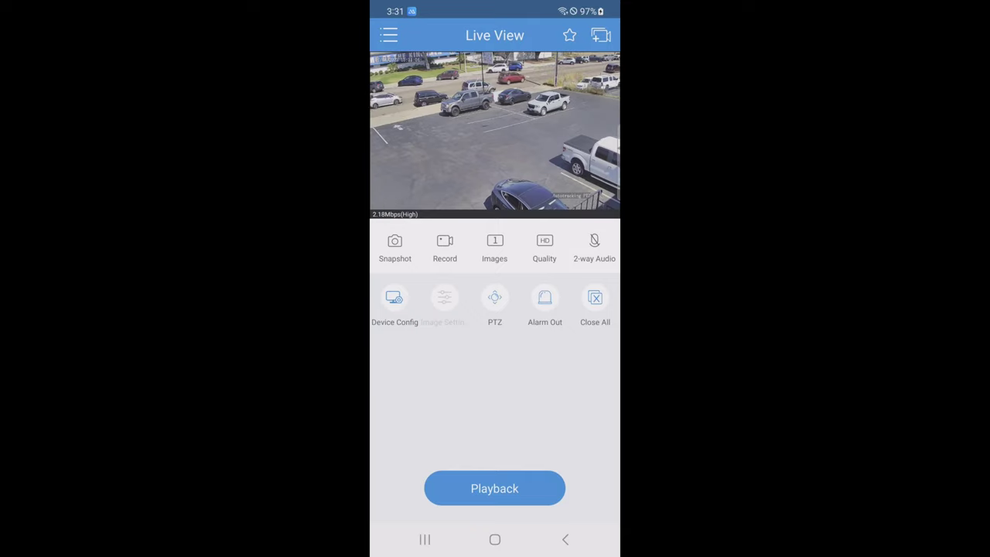
- Take a snapshot, then record a short clip of the National City Demo parking-lot feed
left_click(394, 246)
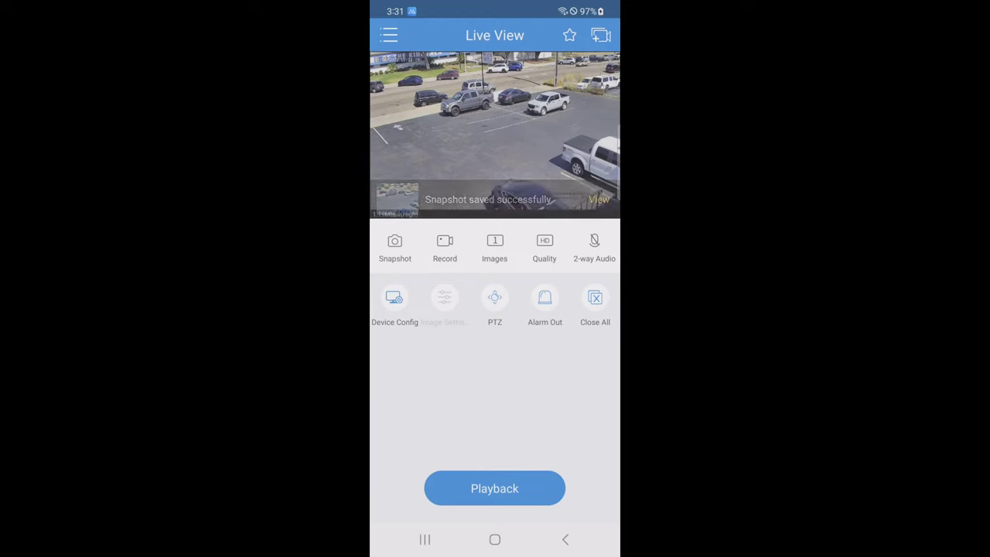
left_click(444, 246)
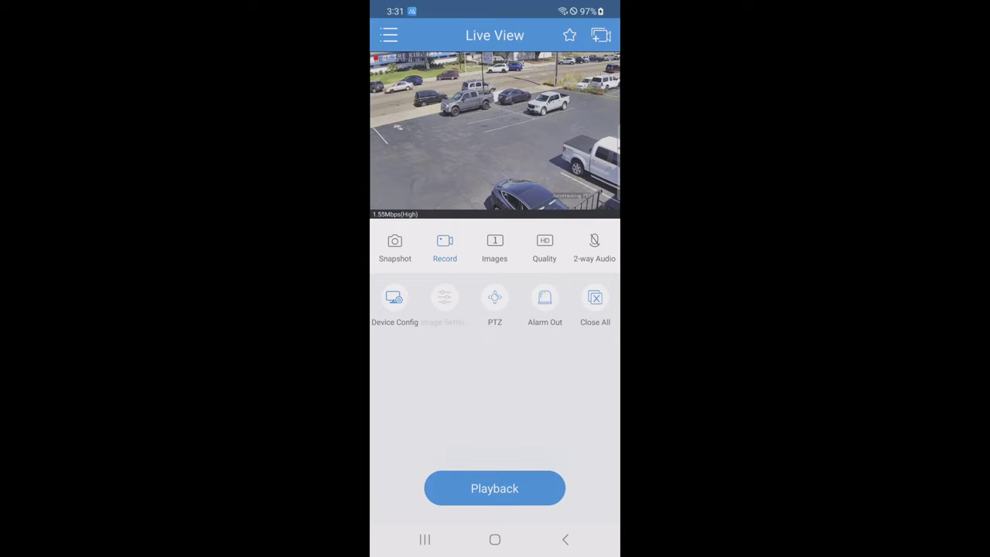
left_click(444, 246)
- Play the new 7-second parking-lot recording in Picture & Video, then return to Live View
left_click(388, 34)
left_click(411, 250)
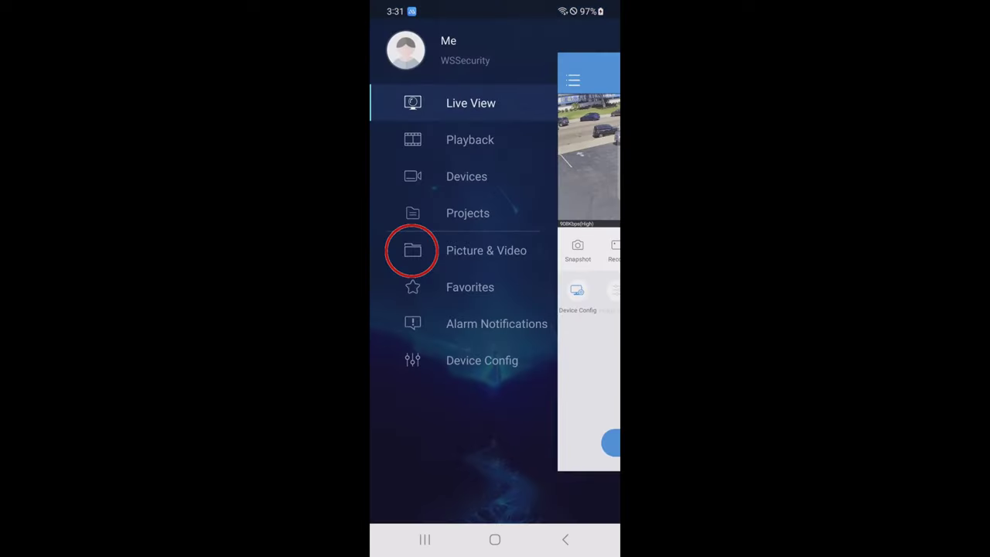
left_click(523, 109)
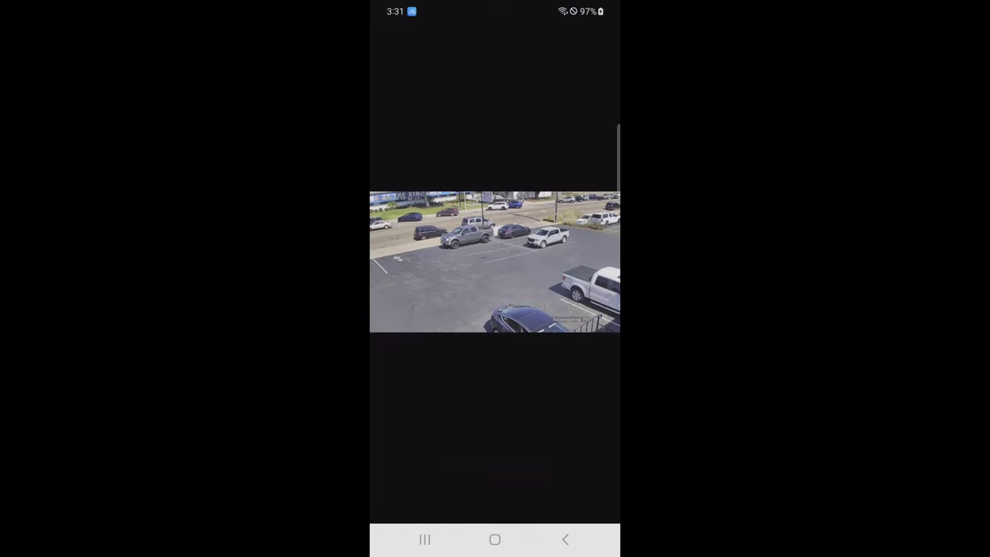
left_click(565, 539)
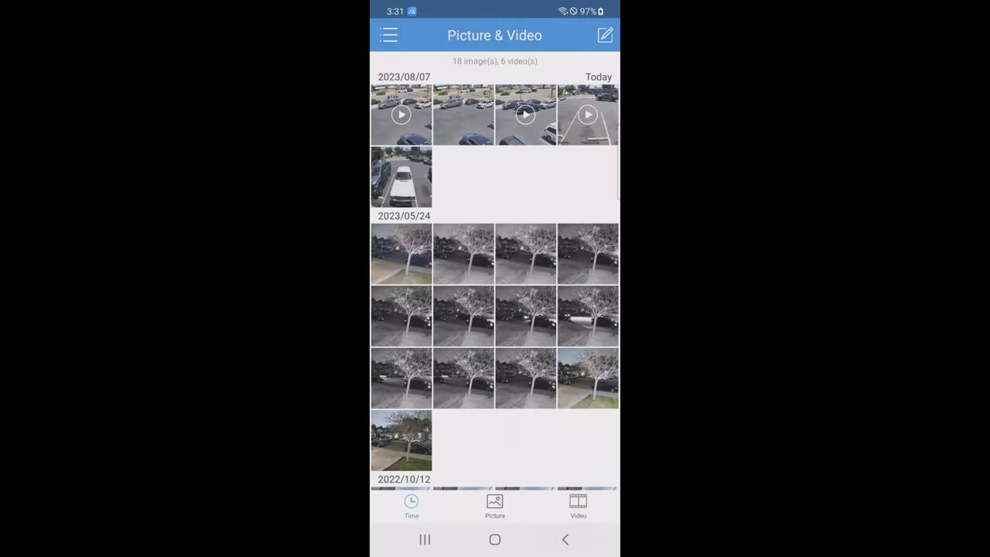
left_click(389, 33)
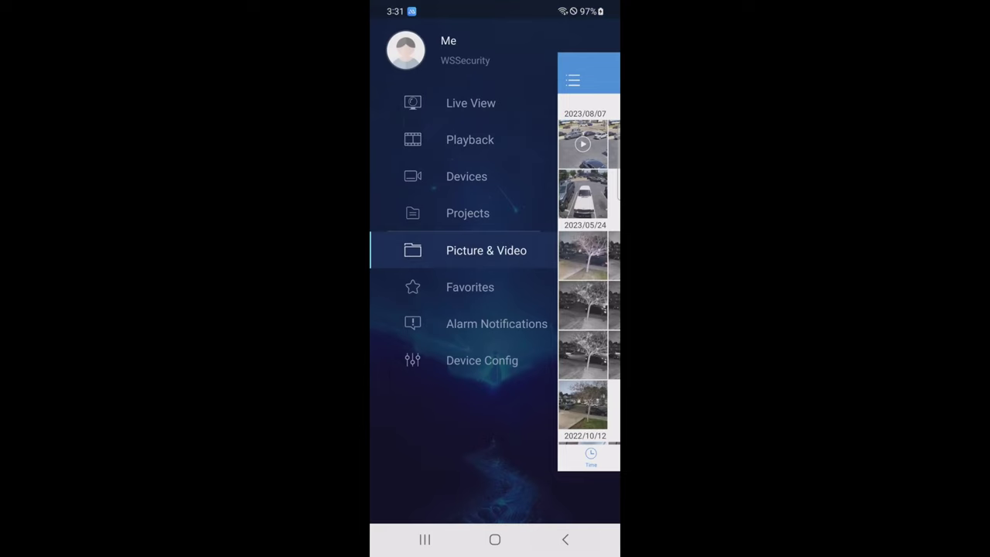
left_click(470, 103)
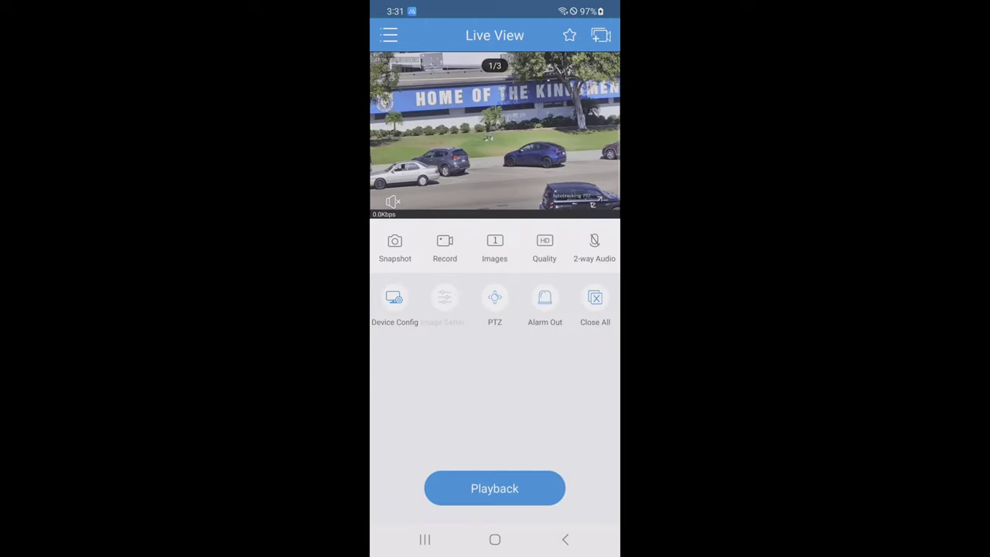
- In playback near 12:45, save a snapshot and a short clip, then view it
left_click(495, 488)
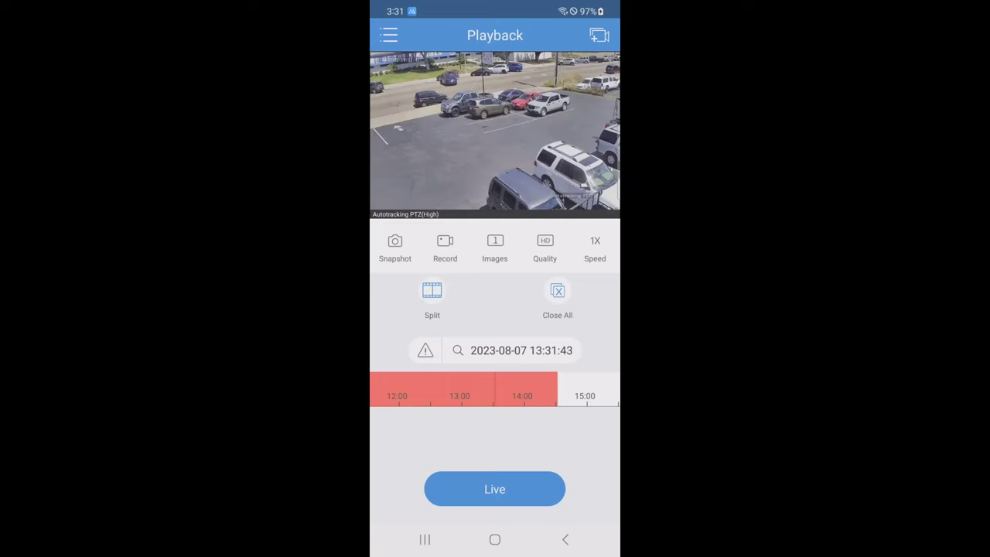
left_click_drag(516, 393, 564, 392)
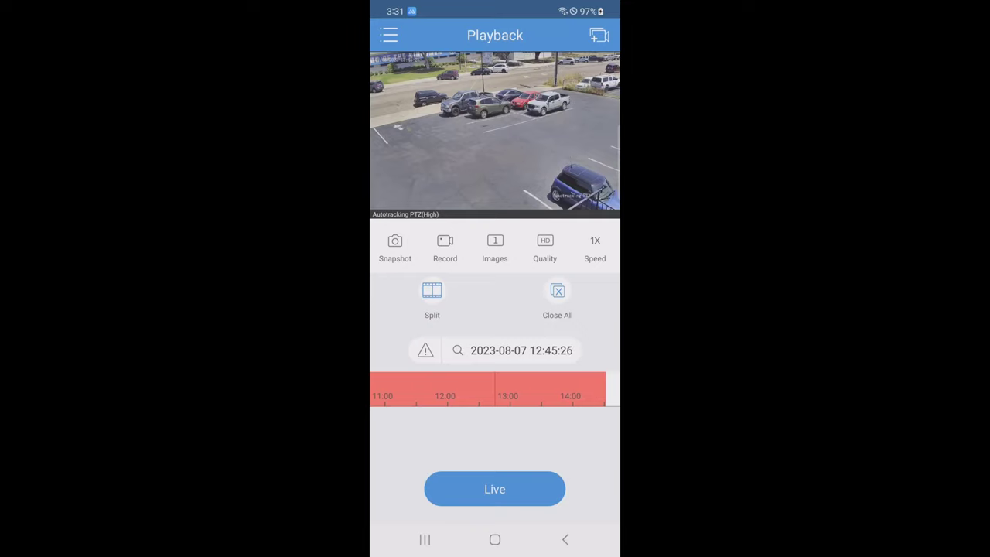
left_click(394, 248)
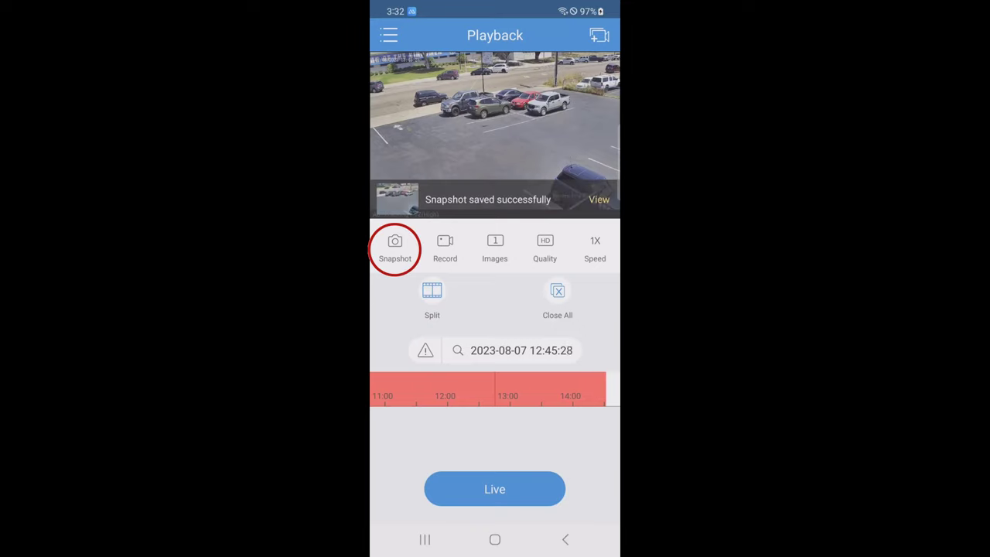
left_click(444, 247)
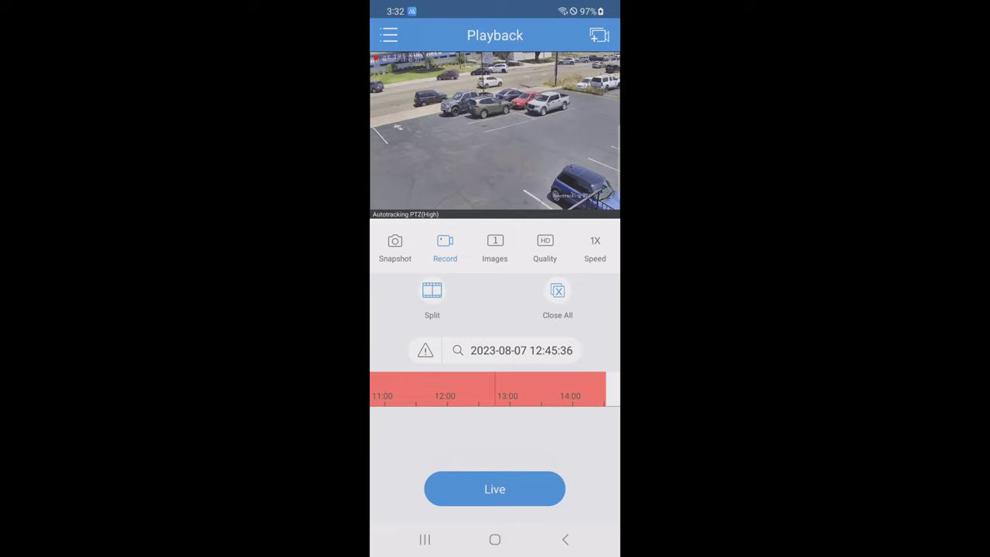
left_click(444, 247)
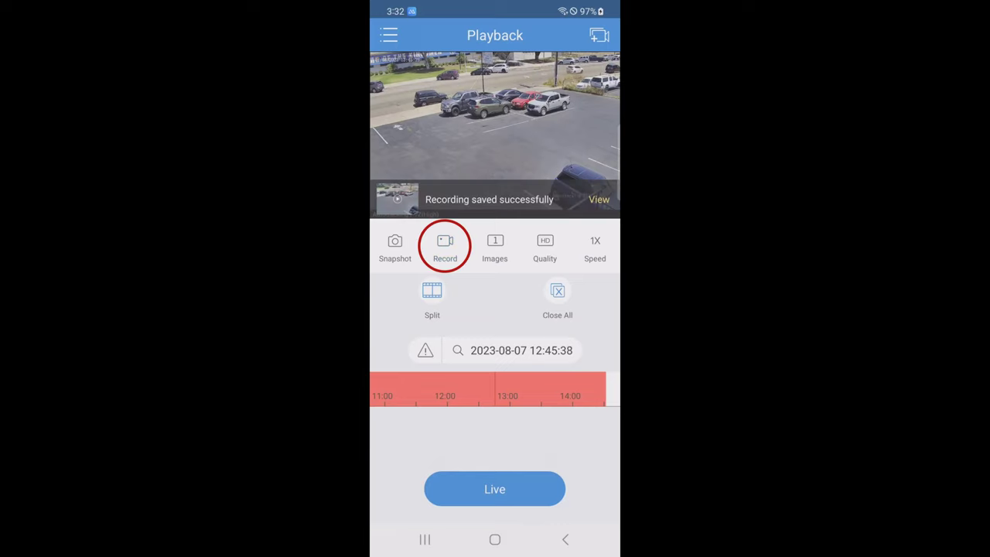
left_click(598, 199)
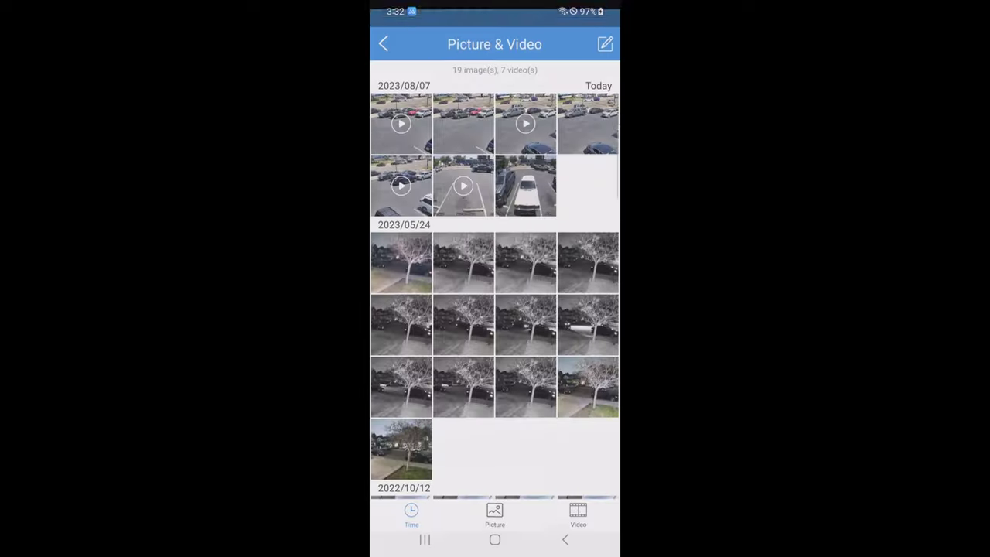
- Export the 2023/08/07 15:32 clip to the photo album, then back out to the playback screen
left_click(401, 115)
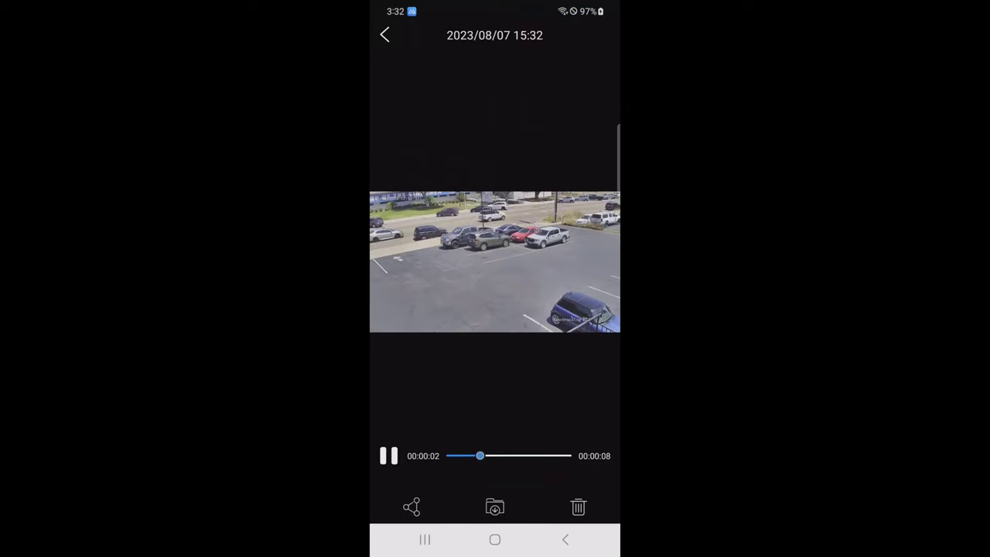
left_click(494, 507)
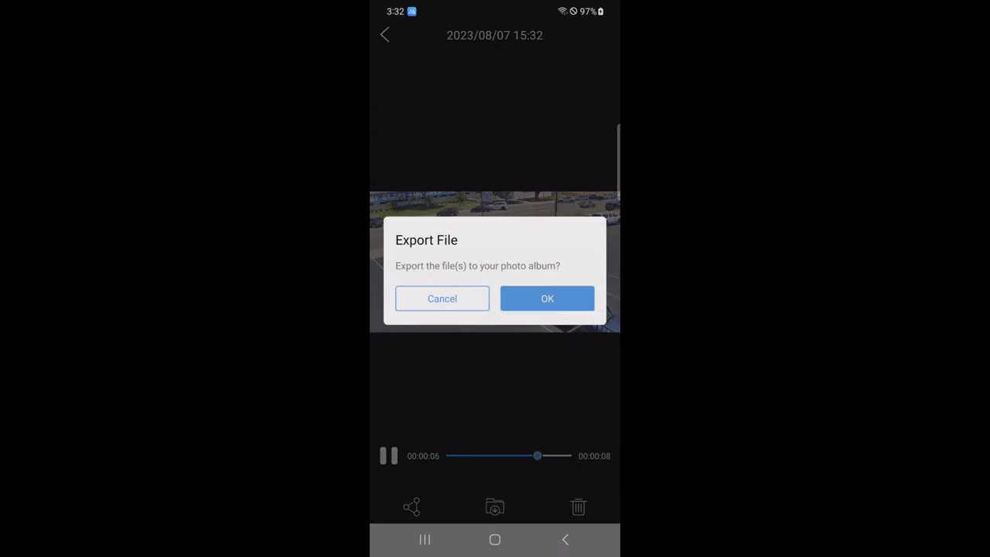
left_click(547, 299)
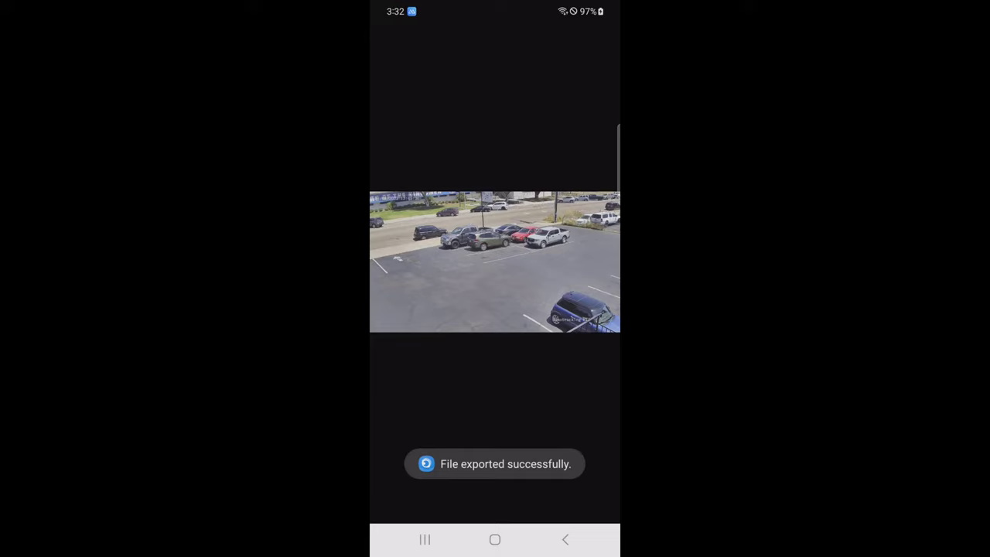
left_click(564, 539)
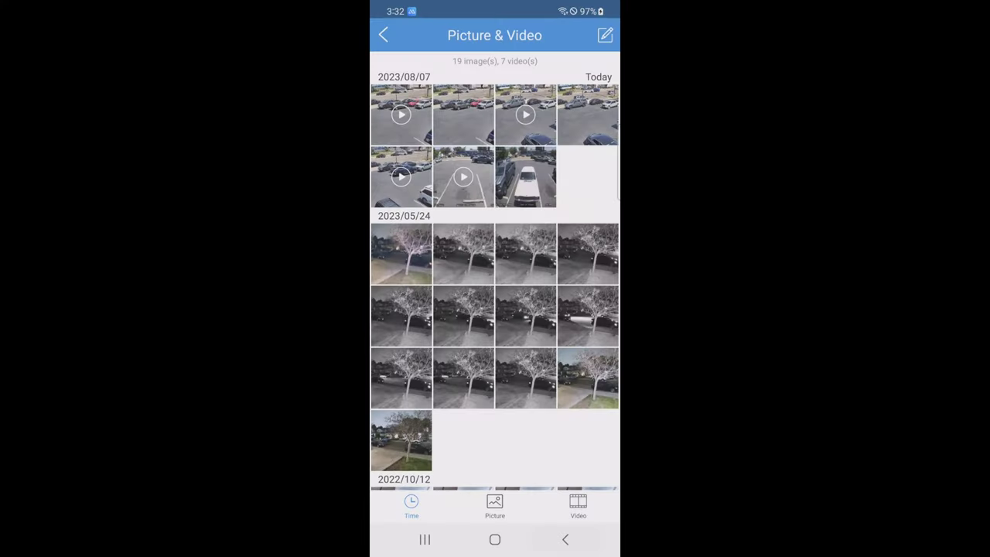
left_click(564, 539)
- Set the playback date to 24 July 2023 with the time wheels around 09:25
left_click(466, 349)
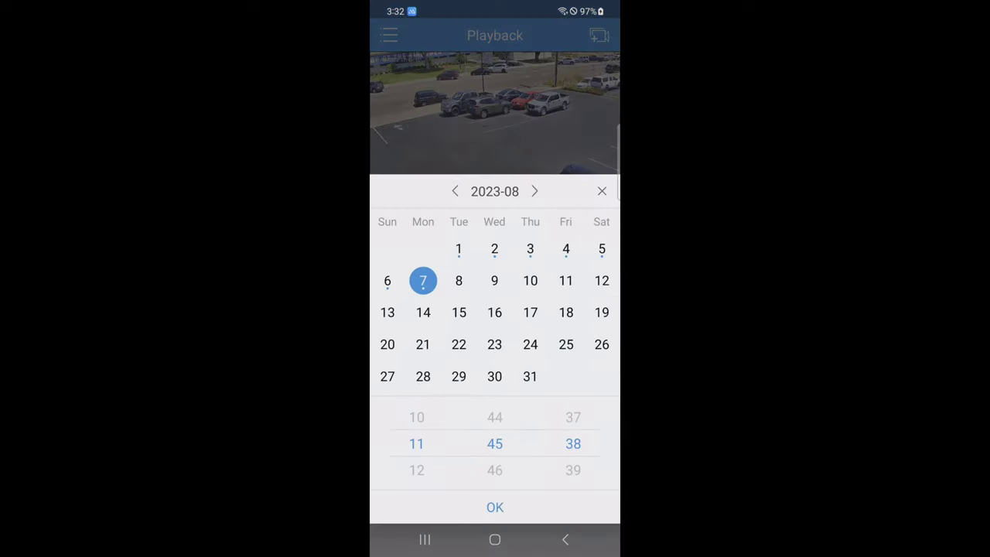
left_click(455, 191)
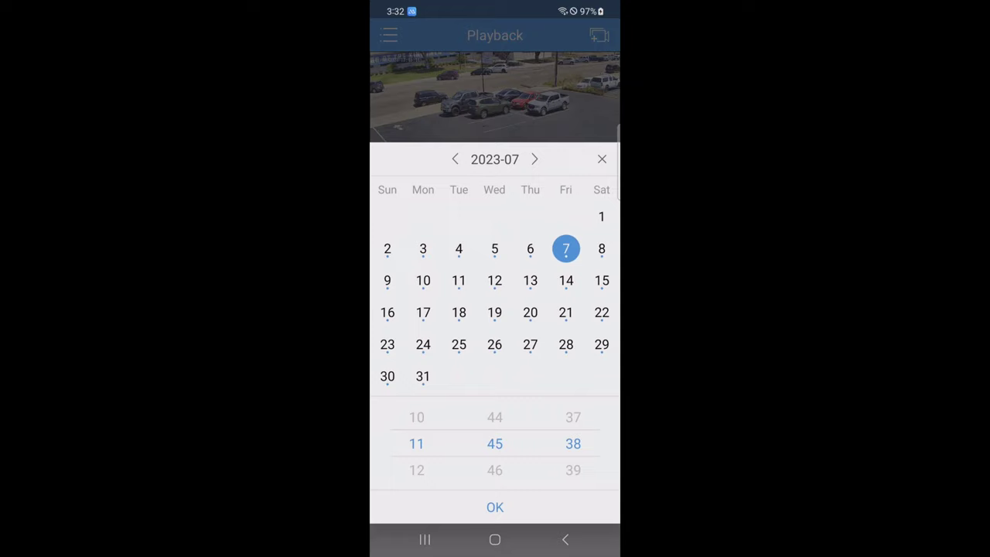
left_click(422, 344)
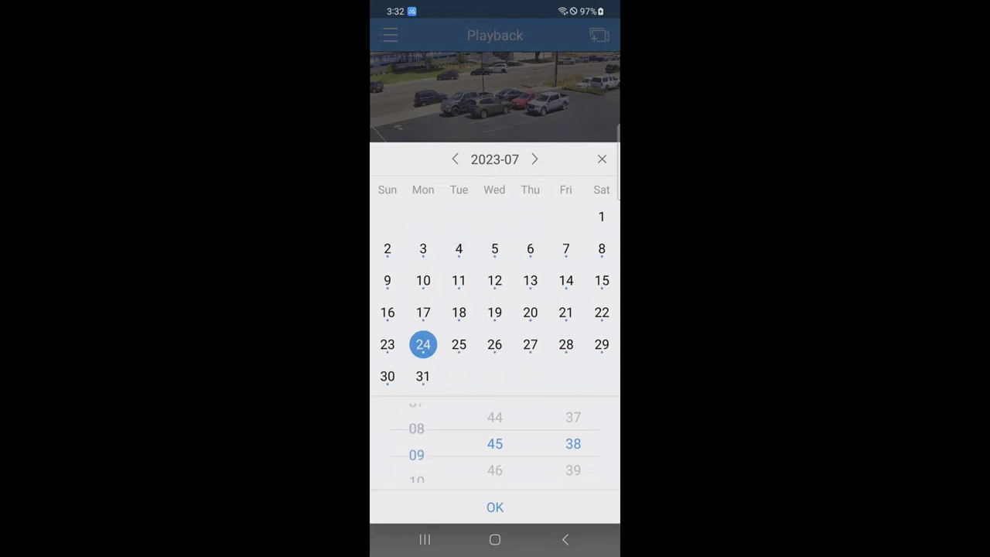
scroll(495, 443, "up", 5)
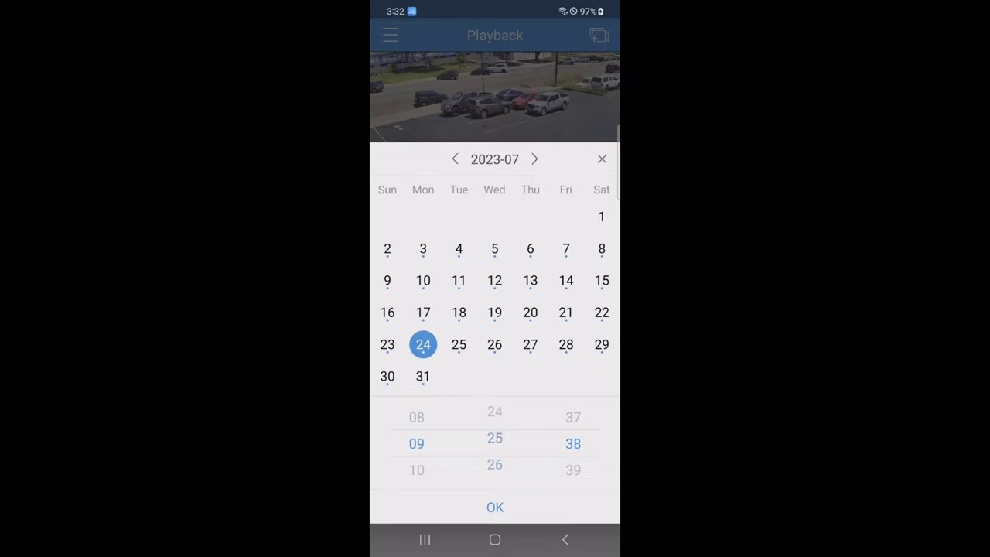
scroll(572, 443, "up", 5)
left_click(495, 506)
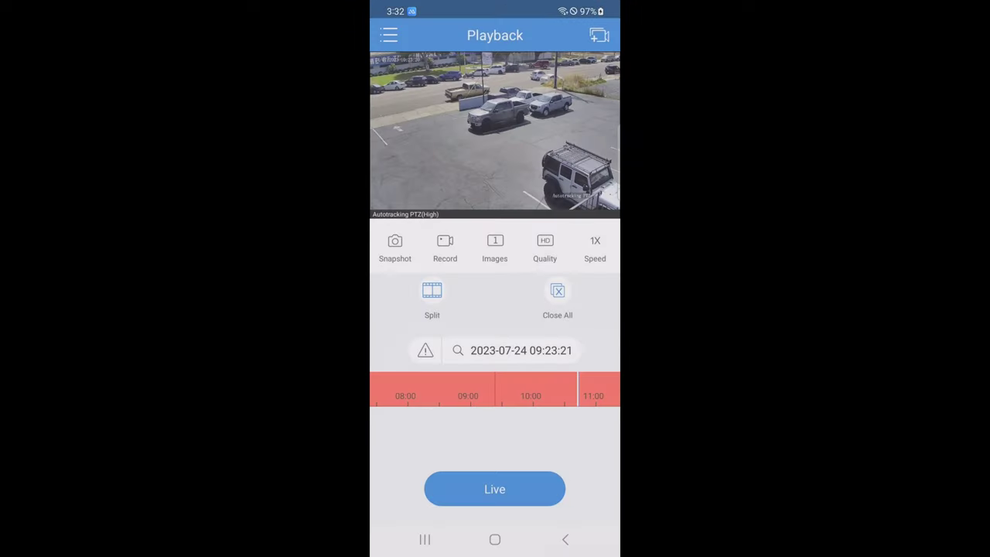
- Record about ten seconds of the 24 July 2023 playback and save the clip
left_click(445, 247)
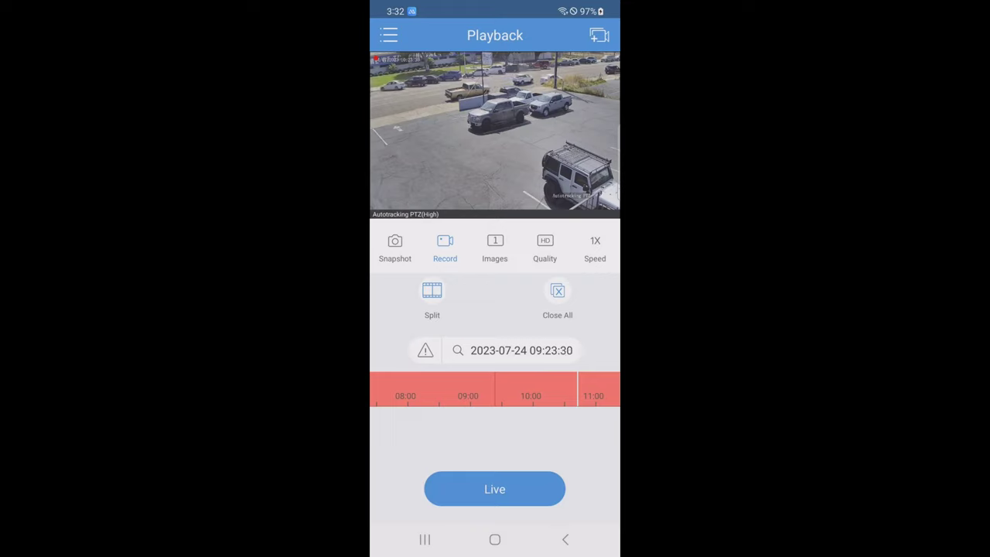
left_click(444, 247)
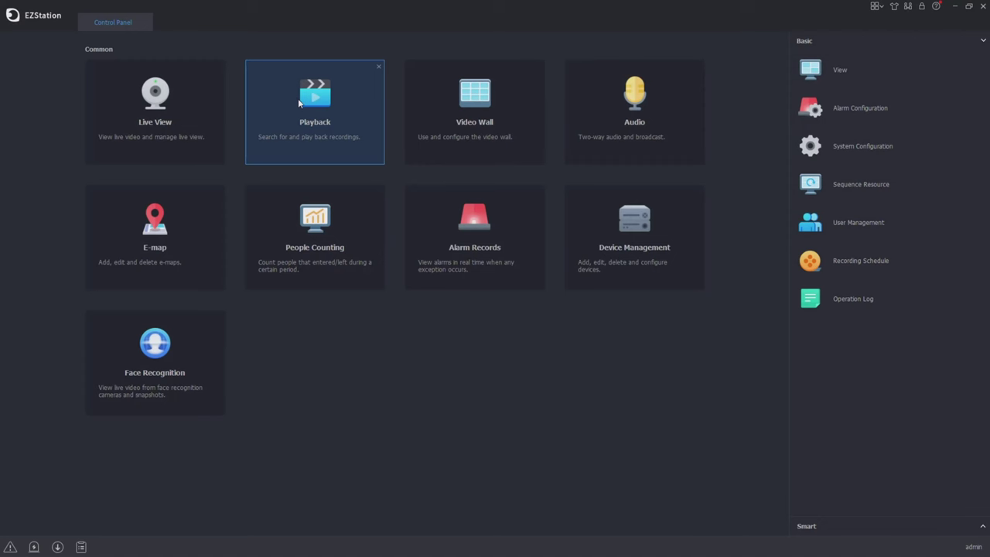
- Open Playback, tick Autotracking PTZ under National City, and move the calendar to July 2023
left_click(300, 103)
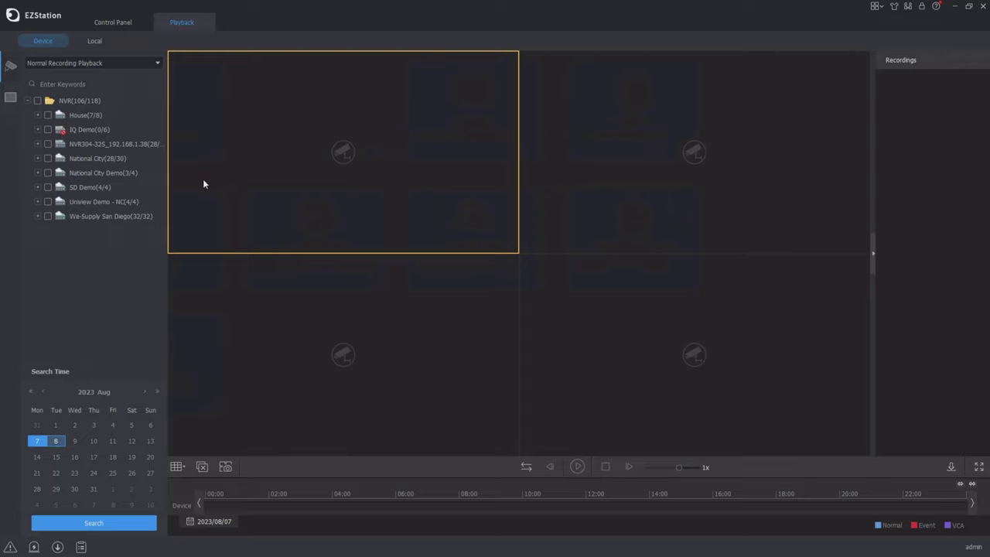
left_click(38, 158)
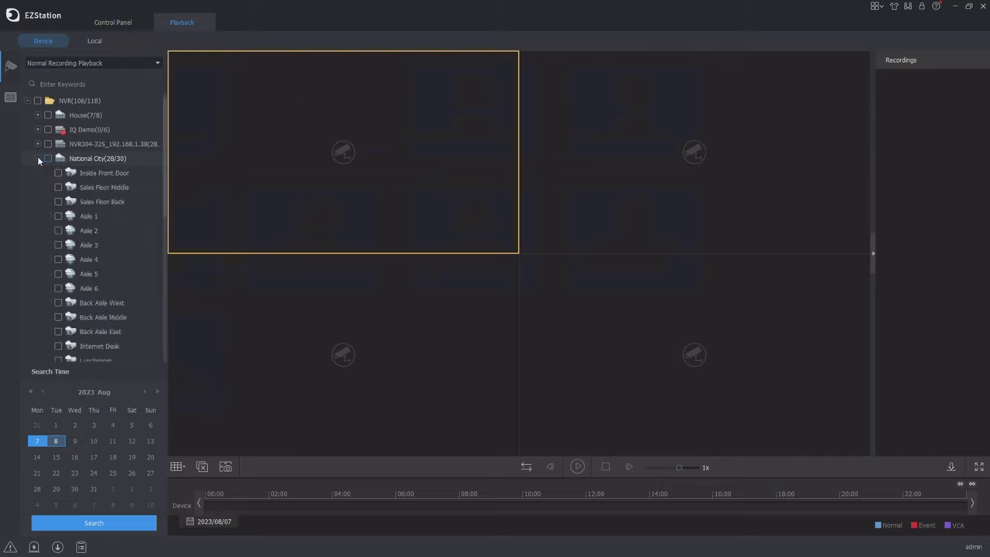
scroll(81, 221, "down", 6)
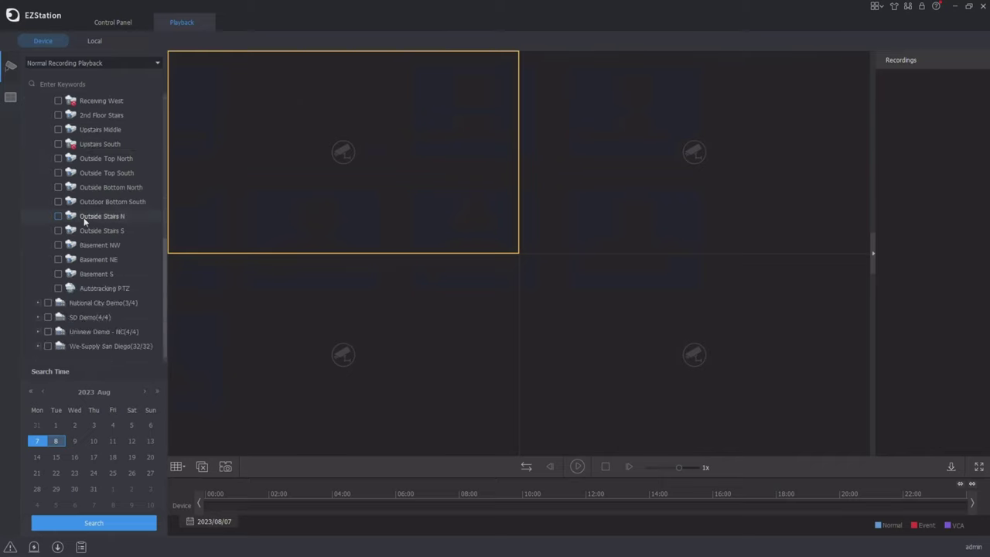
left_click(58, 288)
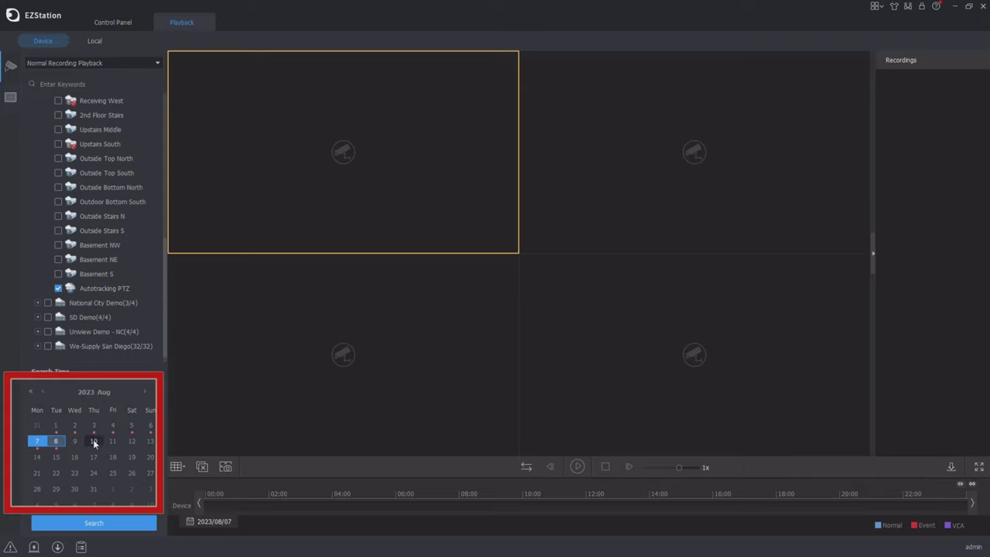
left_click(44, 391)
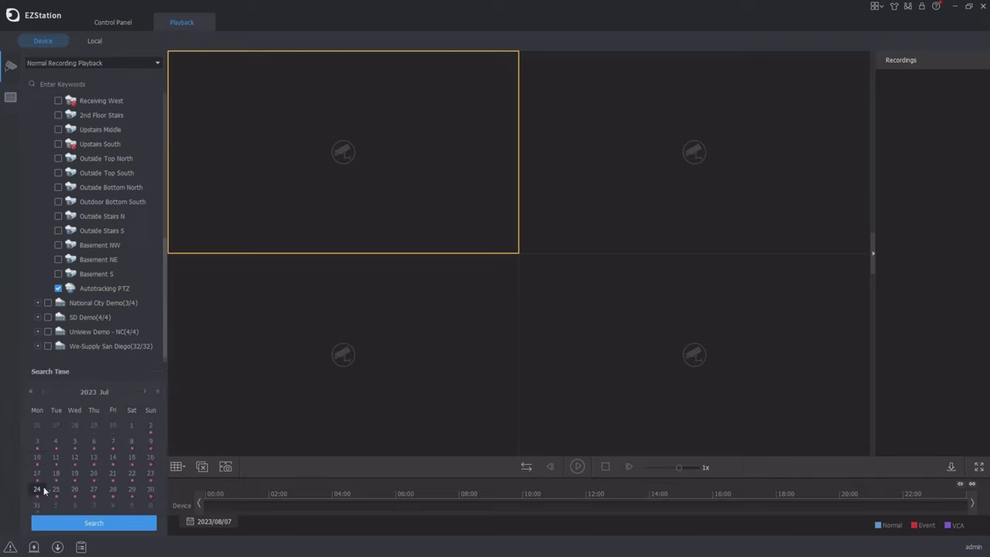
- Search 24 July recordings, jump to about 10:23, and zoom the timeline to roughly 10:00–13:30
left_click(92, 523)
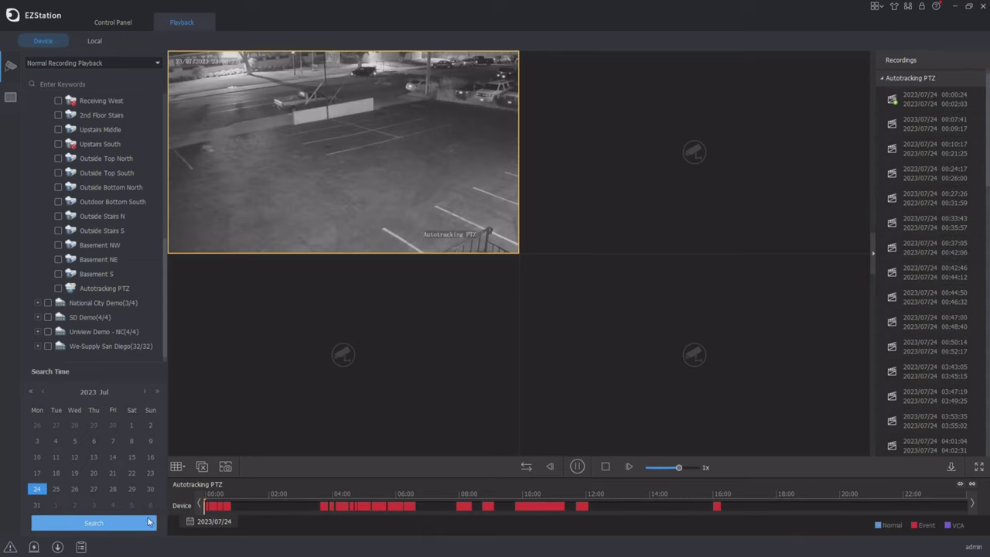
left_click(534, 504)
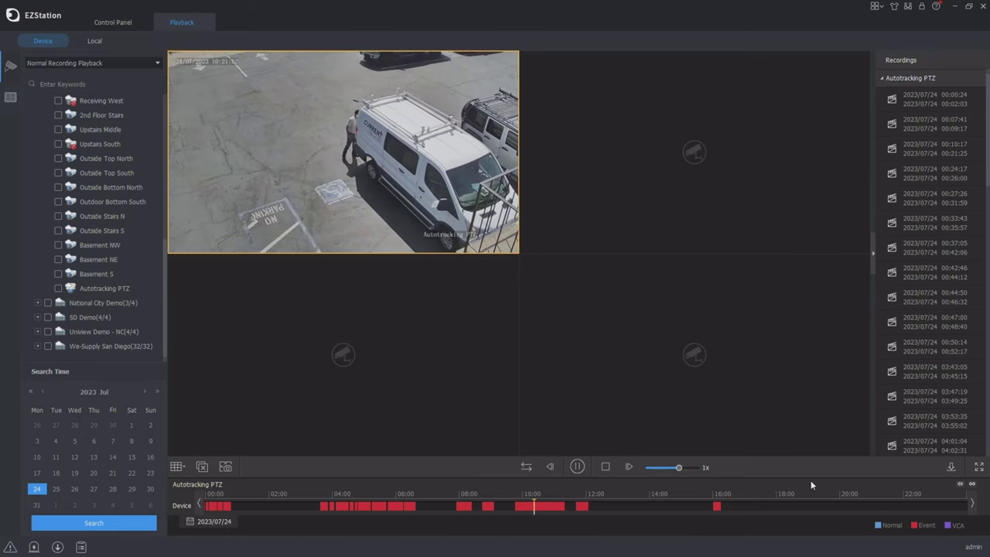
left_click(961, 484)
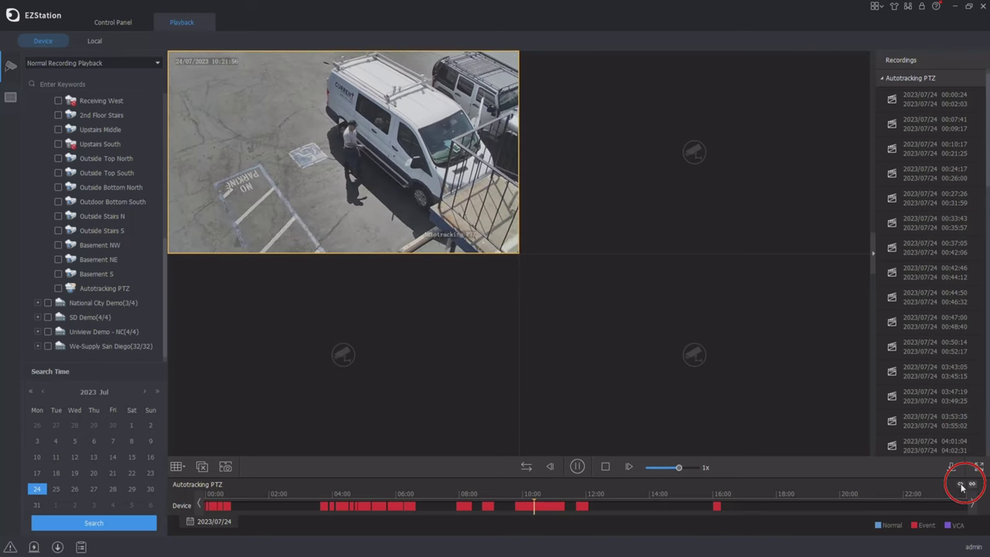
left_click(961, 484)
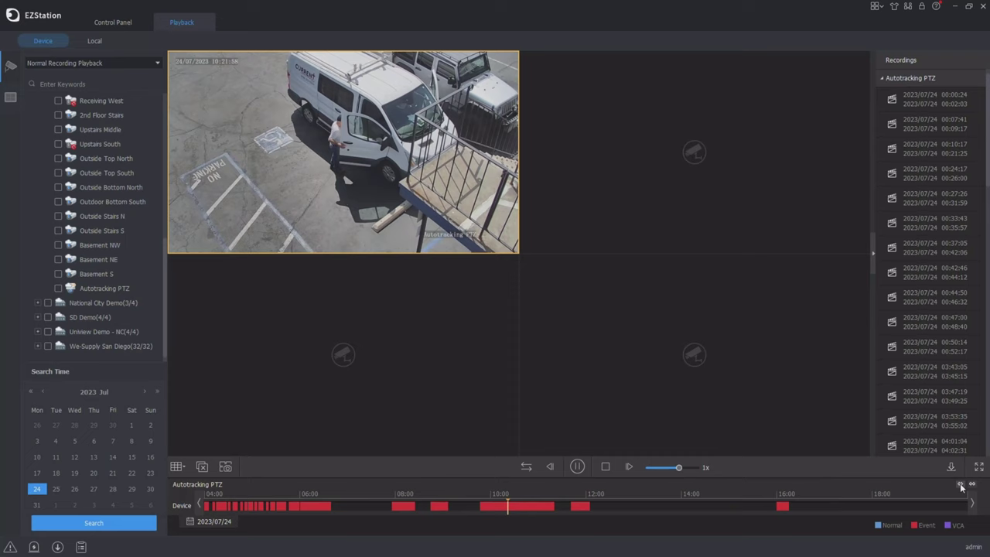
left_click(961, 484)
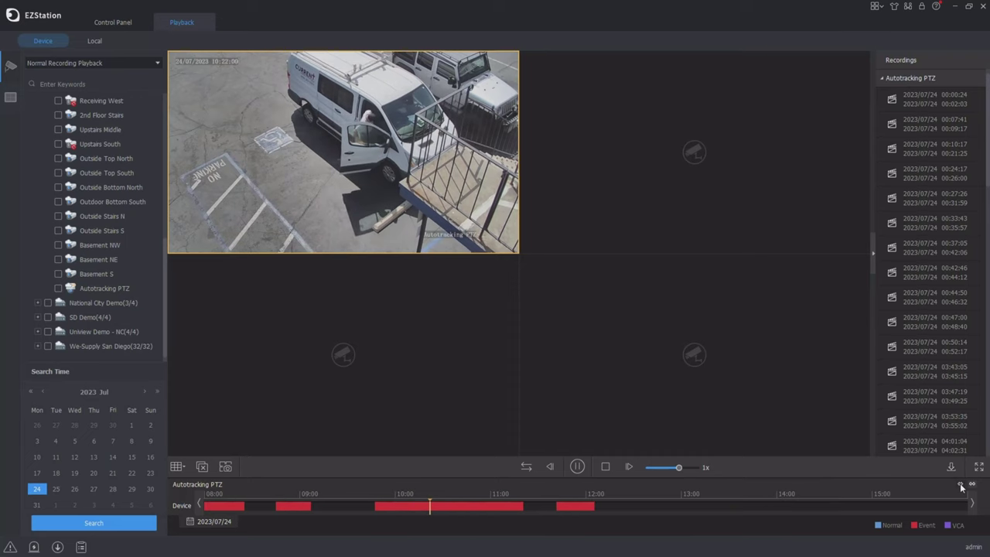
left_click(961, 484)
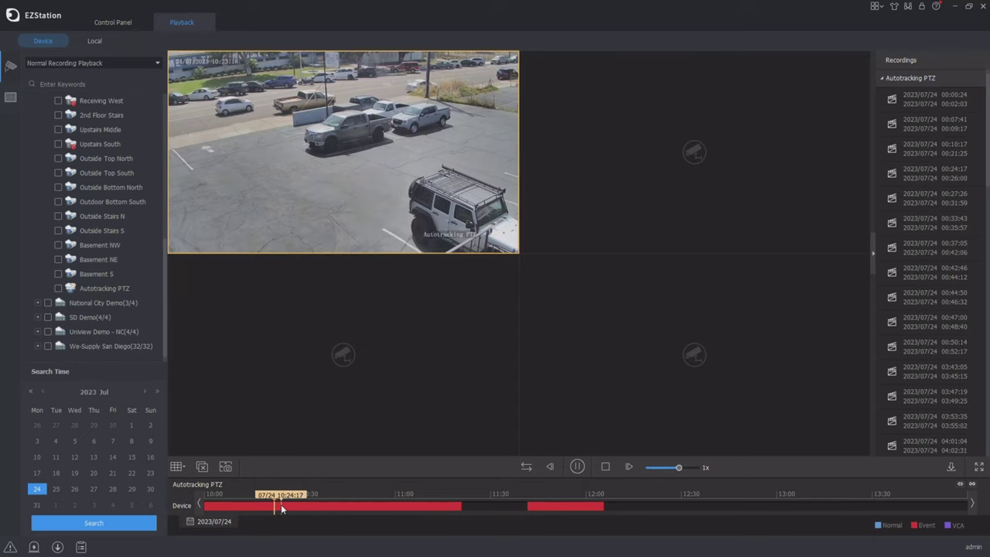
- Fine-tune the timeline position between 10:22 and 10:24, settling near 10:23:08
left_click(280, 507)
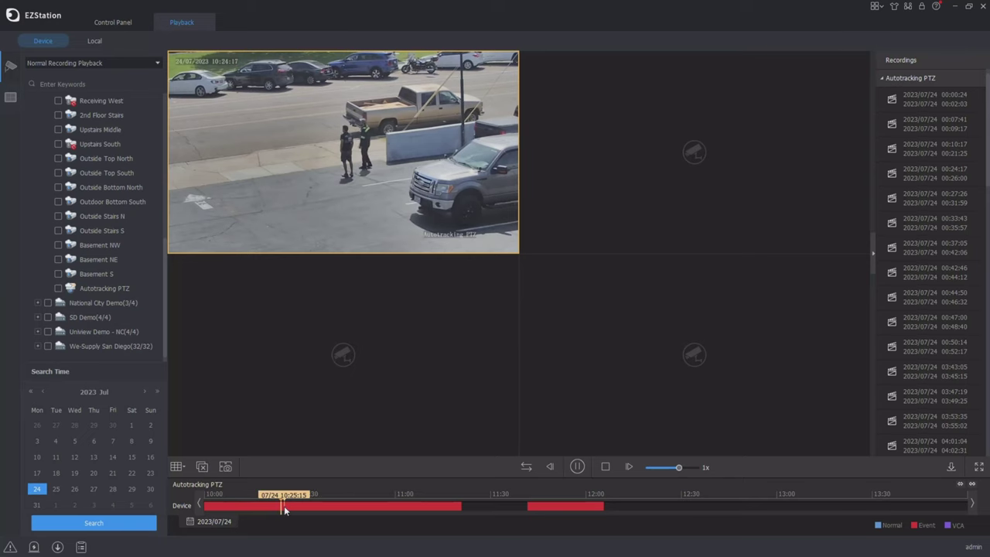
left_click(279, 507)
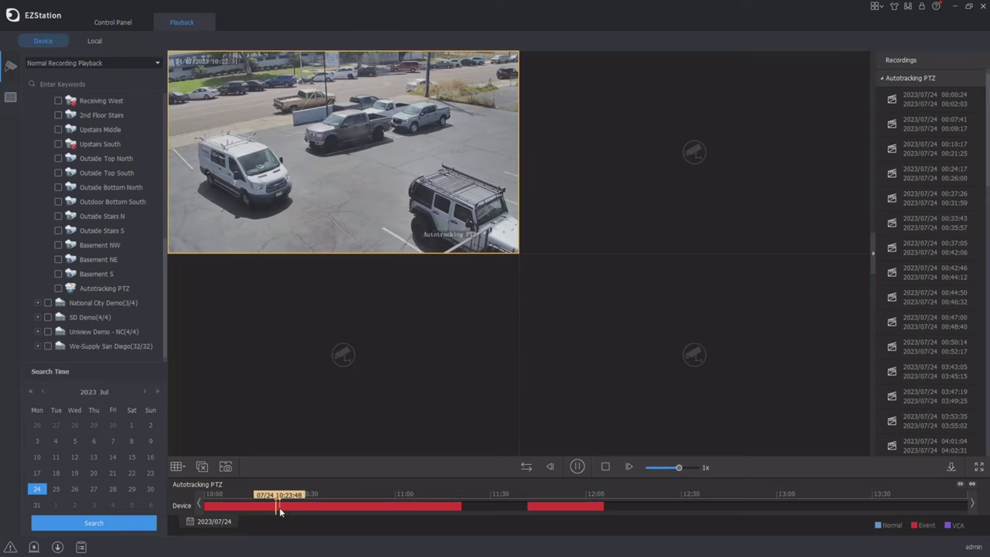
left_click(279, 507)
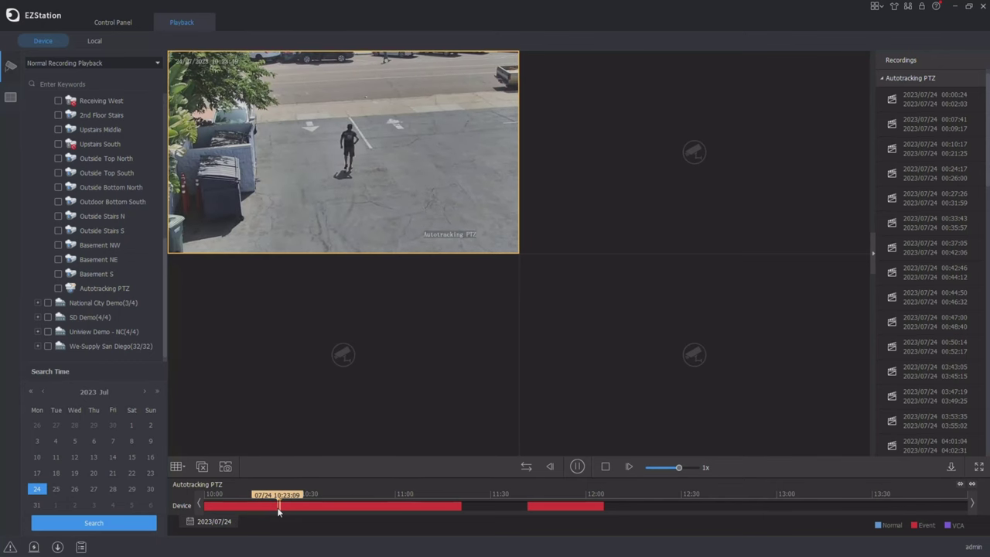
left_click(280, 507)
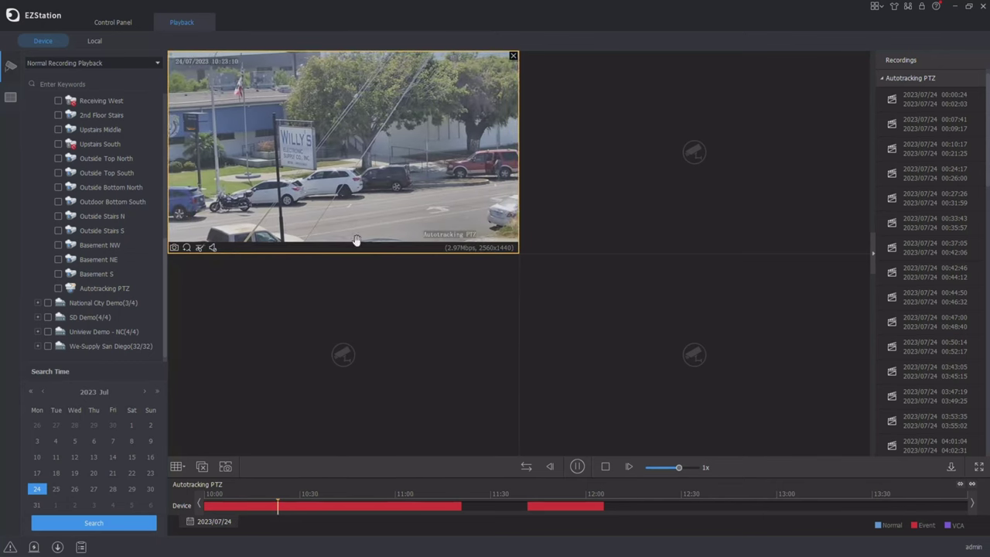
- Enlarge the Autotracking PTZ video, clip 10:23:21–10:23:35 for download, and open the download history
double_click(369, 194)
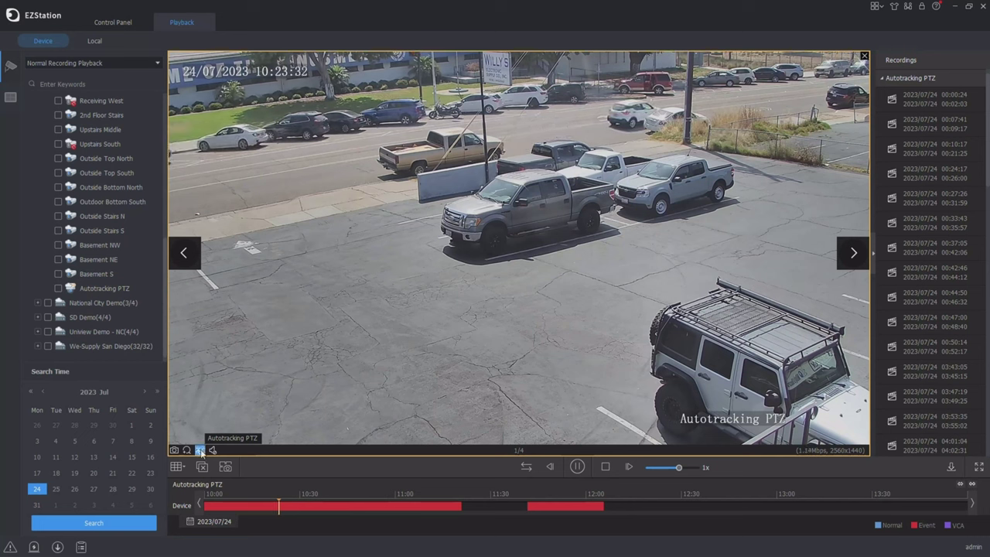
left_click(200, 450)
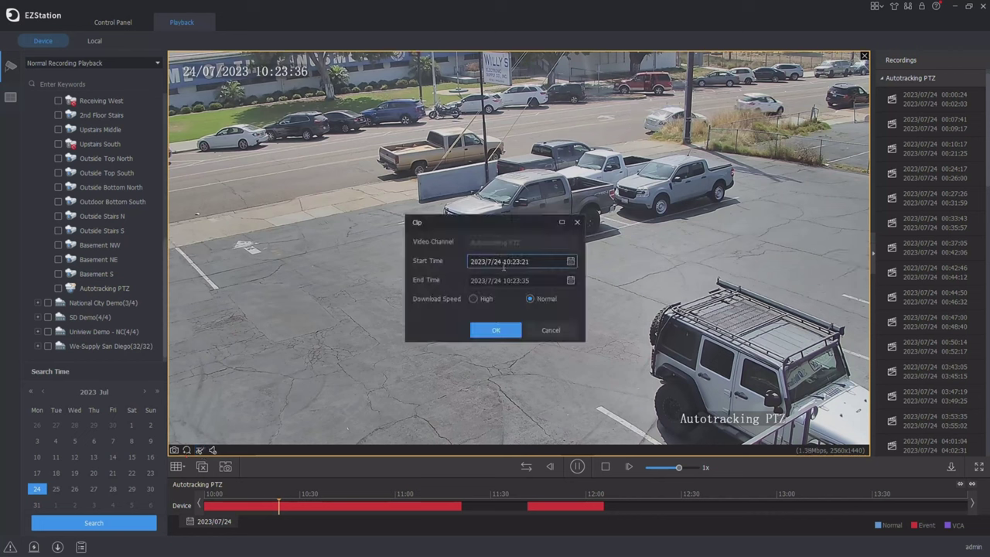
left_click(496, 330)
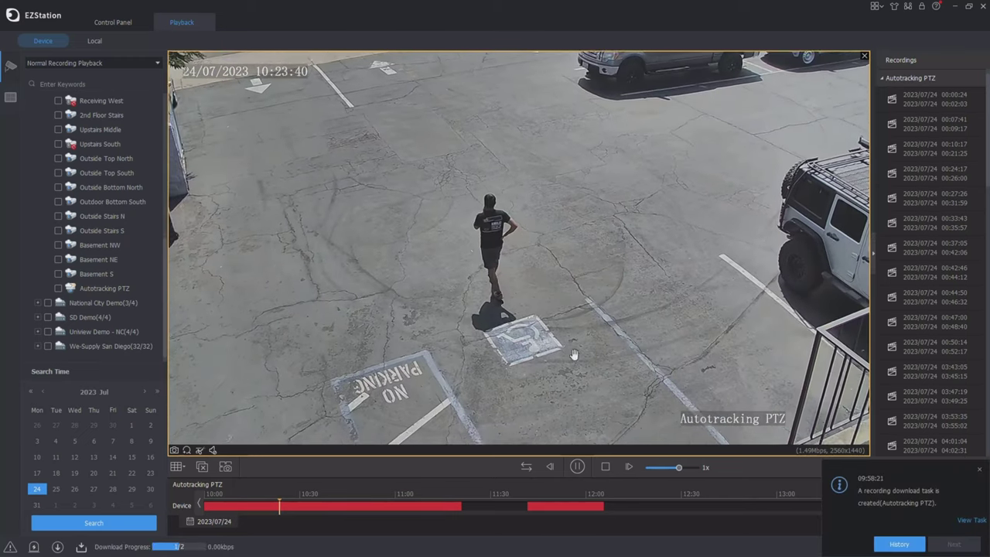
left_click(897, 543)
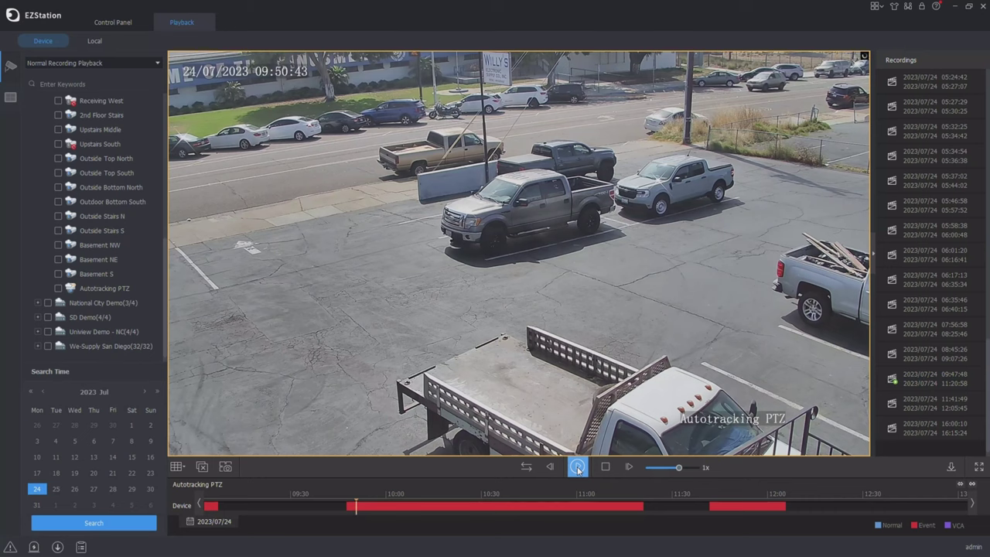
- Stop playback, search Outside Top North recordings for 24 July, and jump to about 10:22
left_click(202, 466)
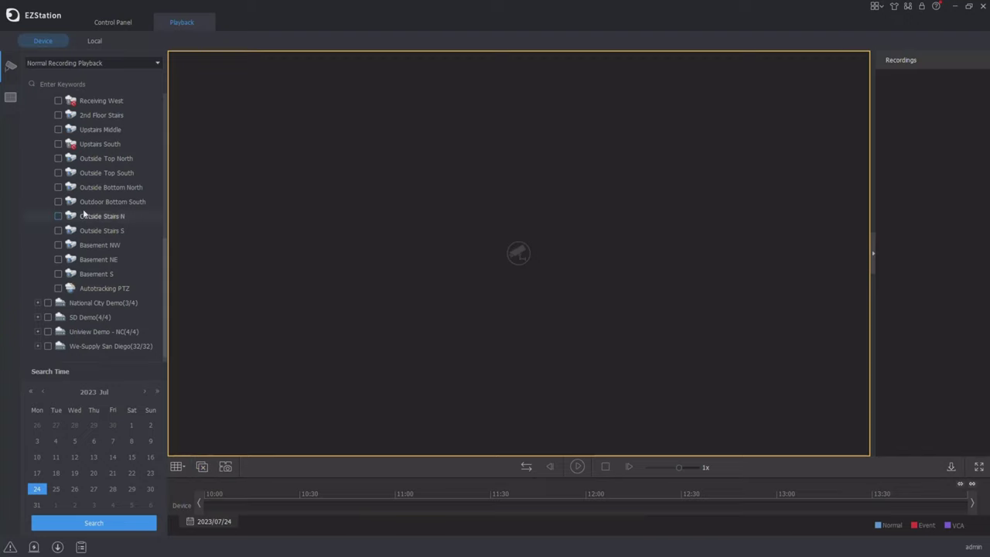
scroll(74, 151, "up", 4)
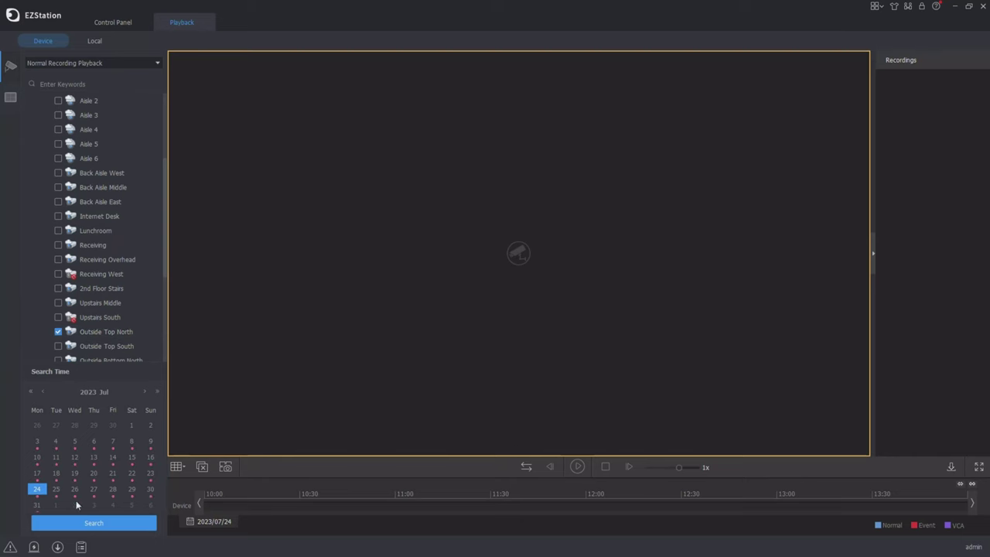
left_click(93, 522)
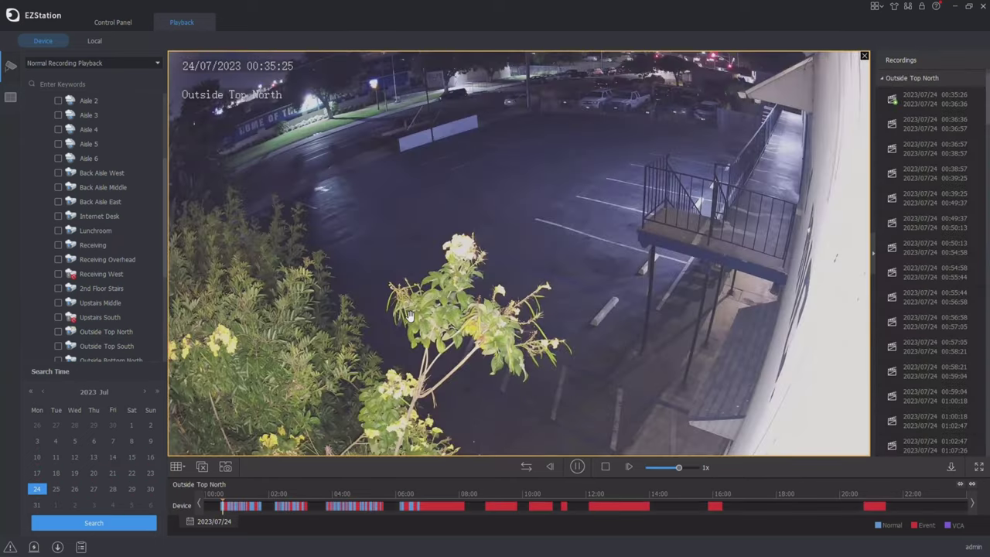
left_click(535, 508)
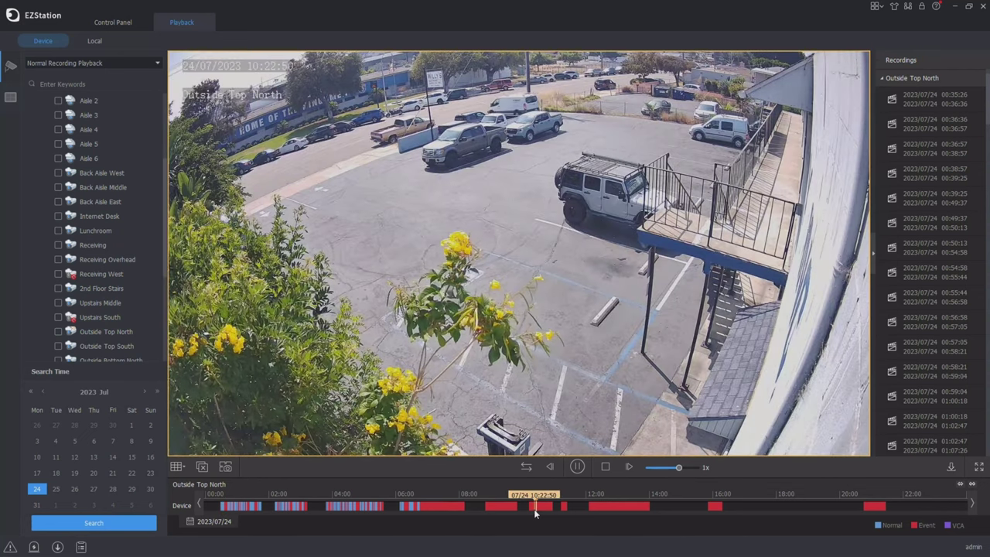
- Switch the Outside Top North video to full screen and back, leaving it enlarged in the view
mouse_move(409, 177)
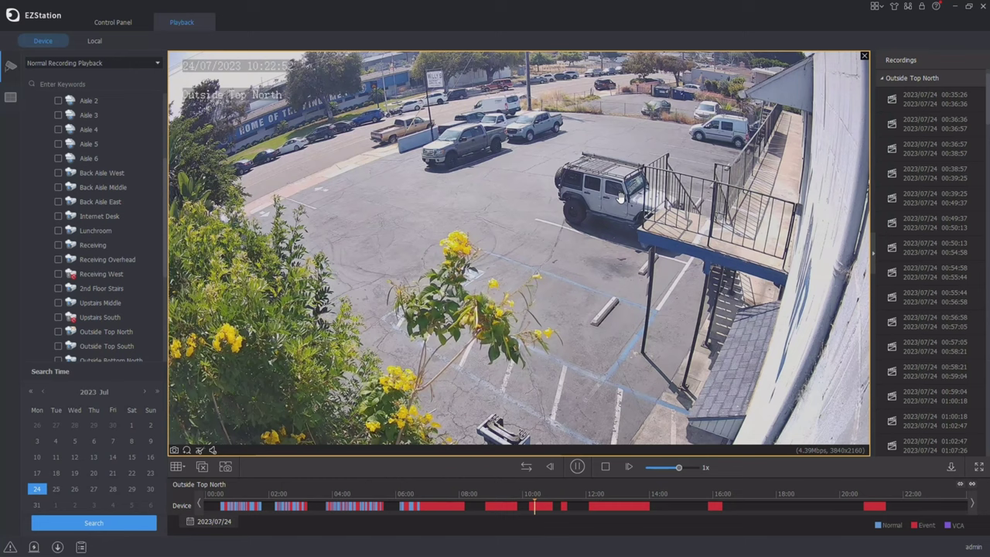
double_click(826, 389)
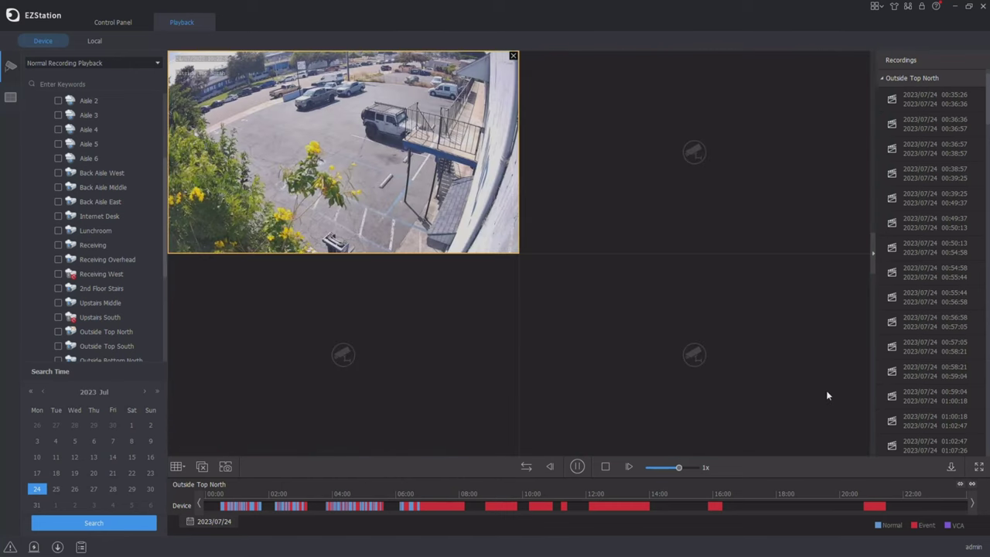
double_click(423, 177)
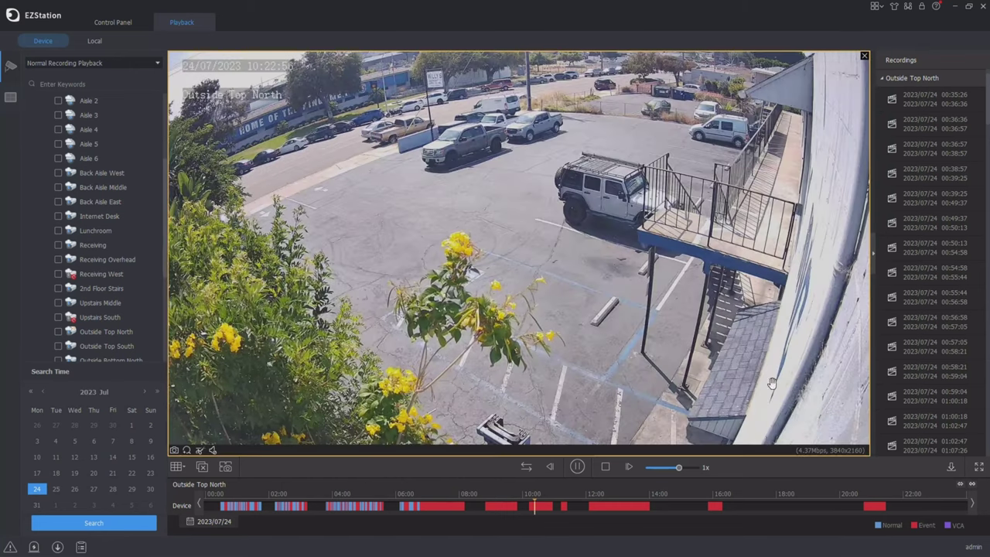
left_click(978, 467)
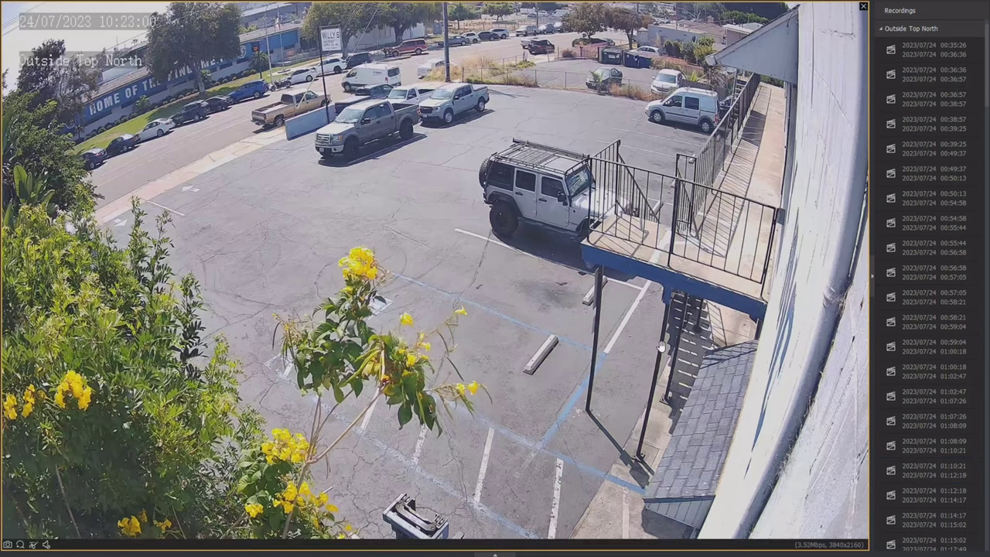
double_click(563, 359)
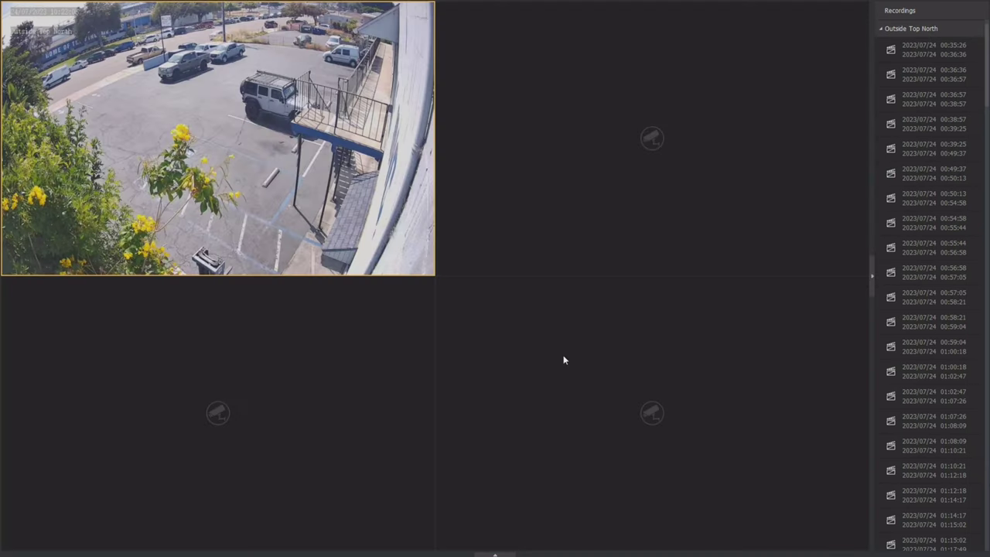
key("Escape")
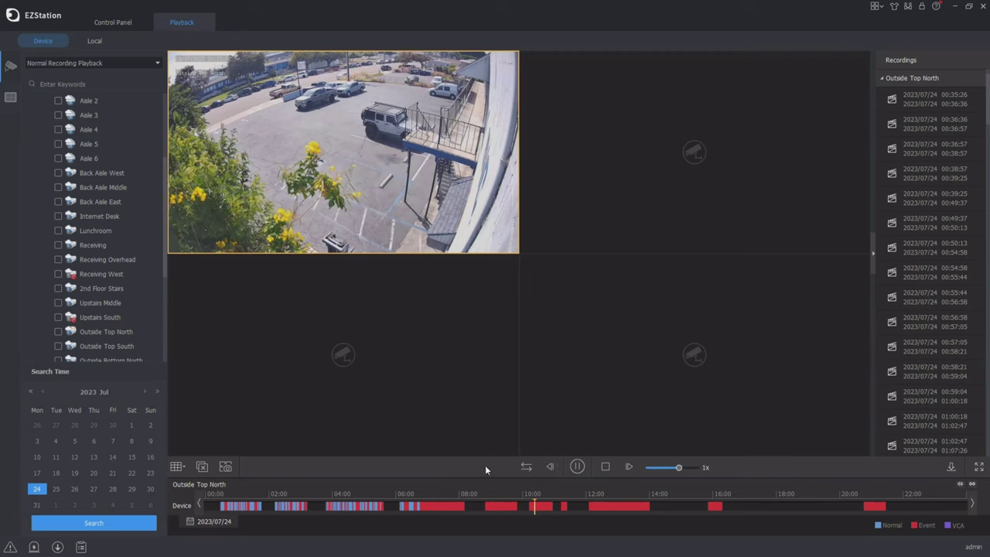
double_click(240, 246)
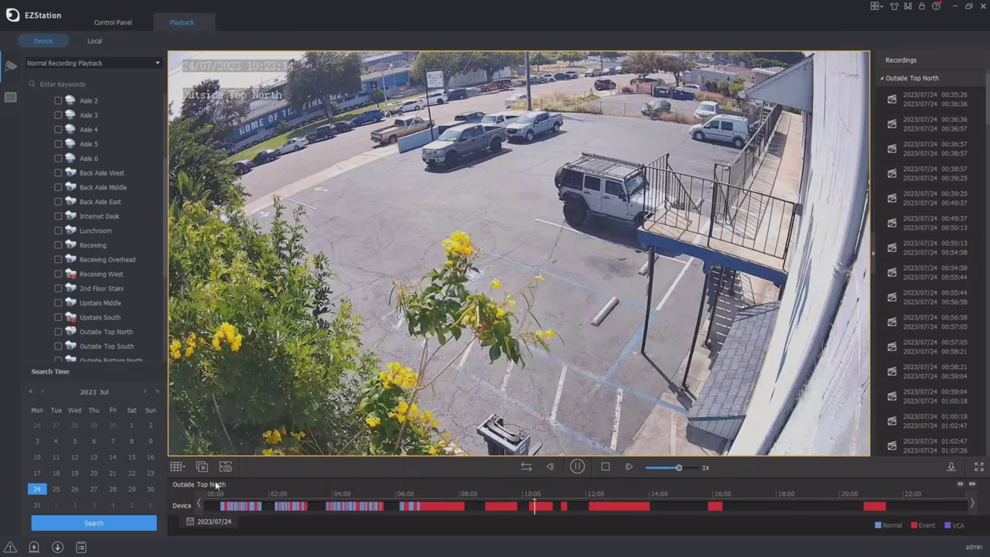
- Clip Outside Top North from 10:23:16 to 10:23:42 for download and view the task's progress
left_click(200, 450)
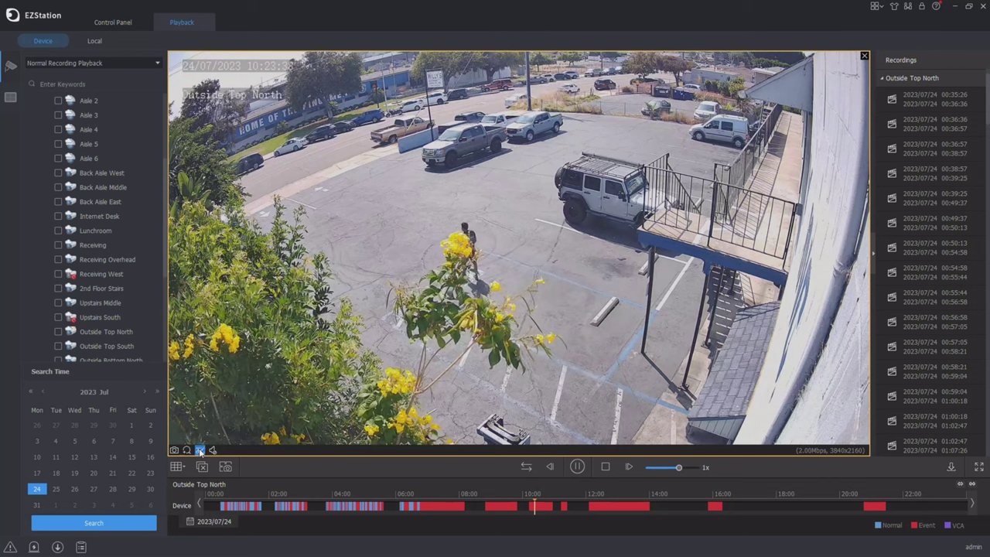
left_click(200, 450)
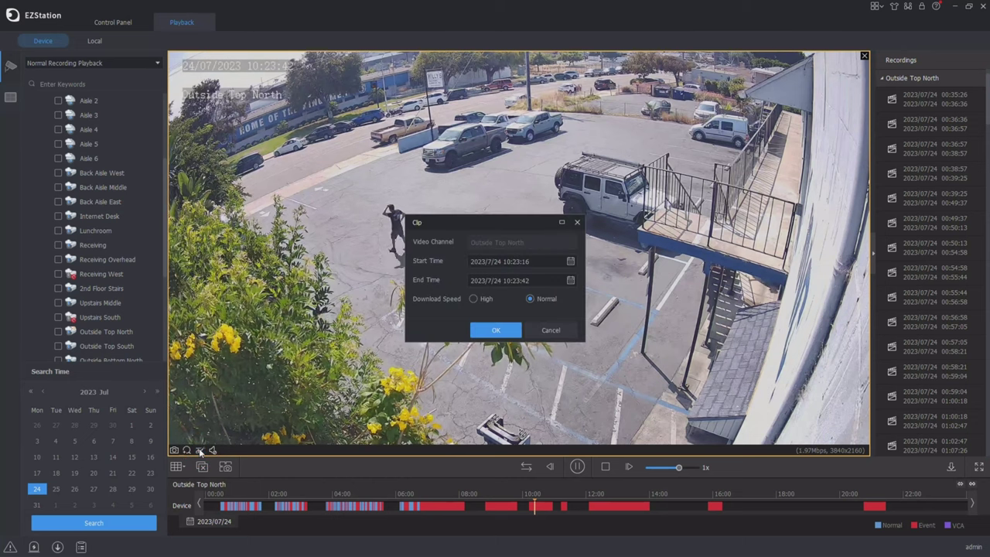
left_click(496, 330)
left_click(971, 523)
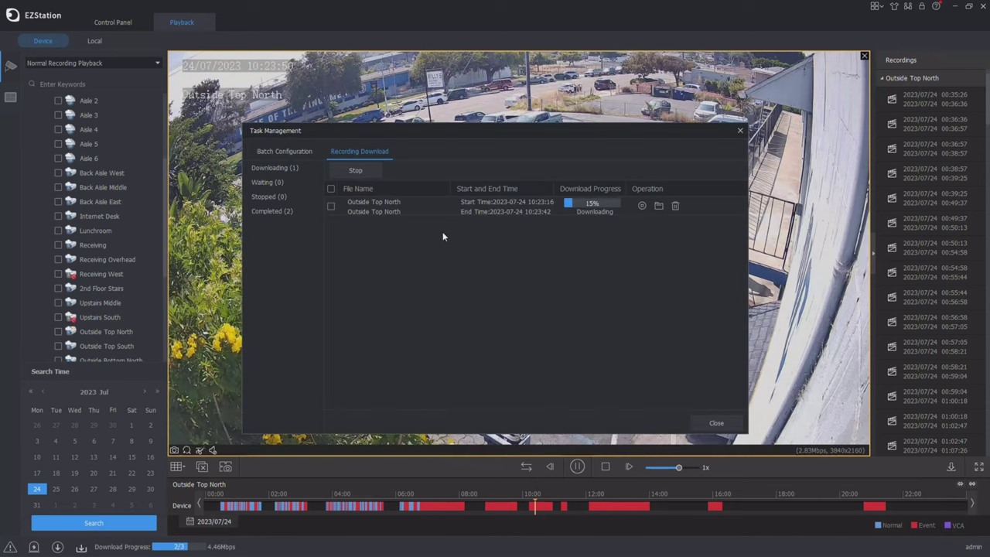
- Open the EZStation 3 Record folder and select the Outside Top North MP4 clip
left_click(659, 206)
left_click_drag(950, 123, 623, 121)
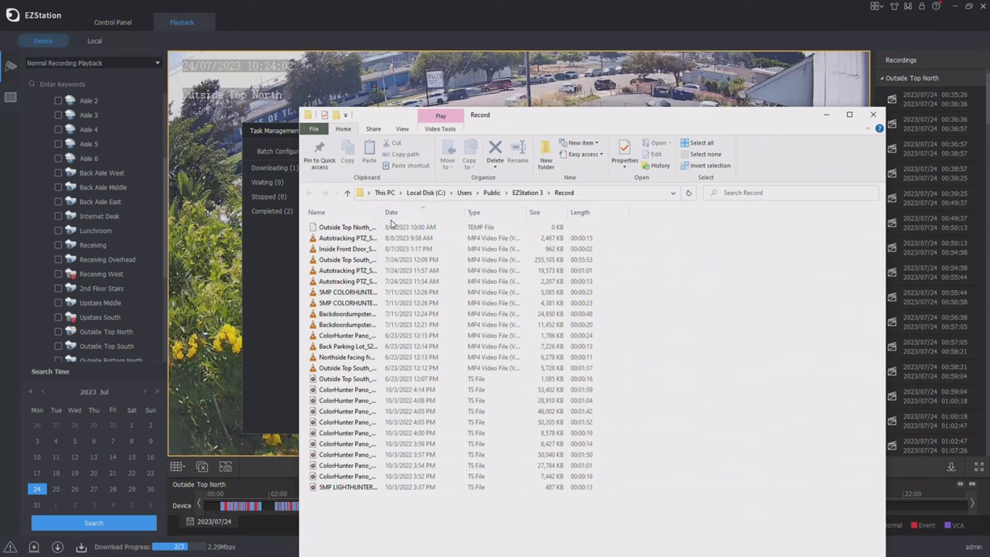
left_click(341, 238)
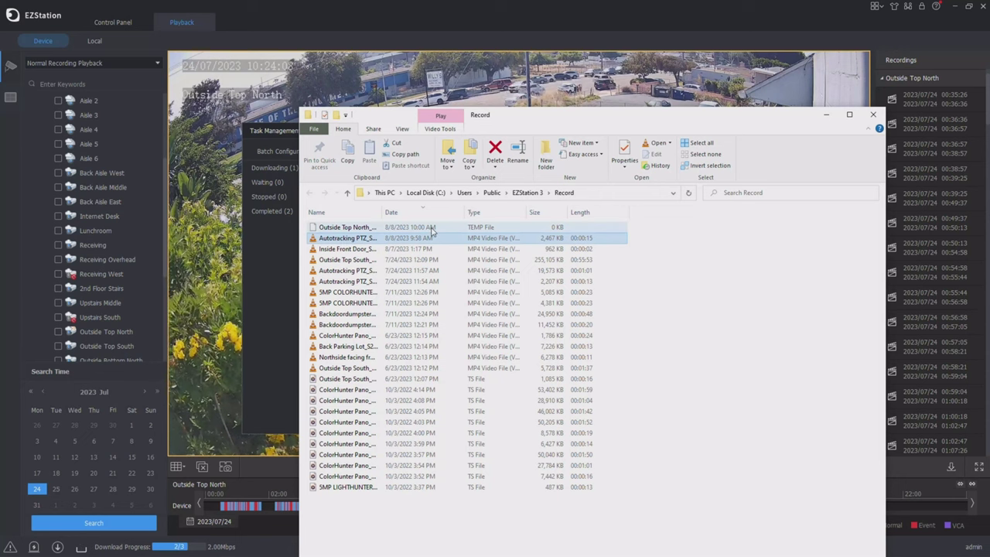
left_click_drag(514, 122, 482, 148)
left_click(332, 255, "ctrl")
left_click(329, 256)
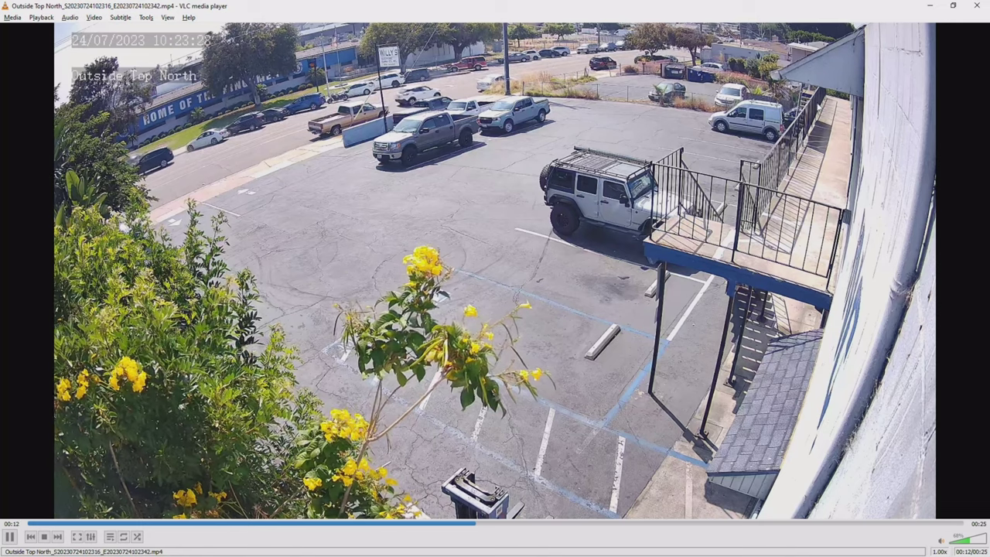
left_click(978, 6)
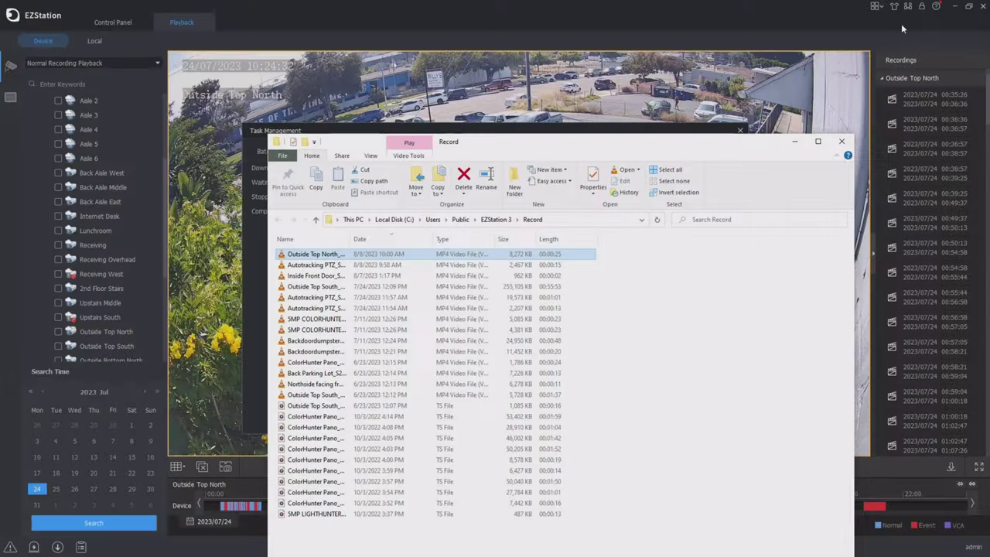
- Close the Record folder, the Task Management list, and the Playback tab
left_click(841, 142)
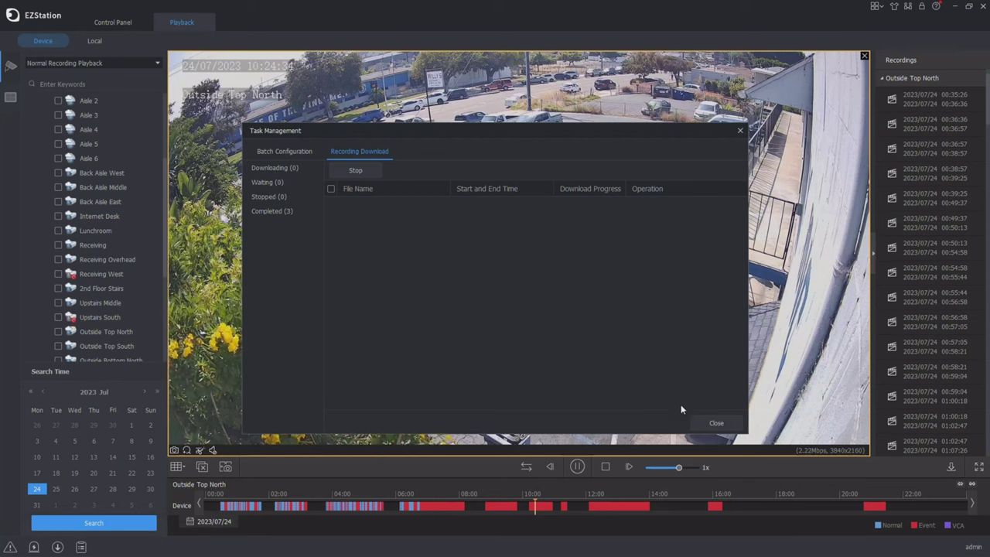
left_click(715, 423)
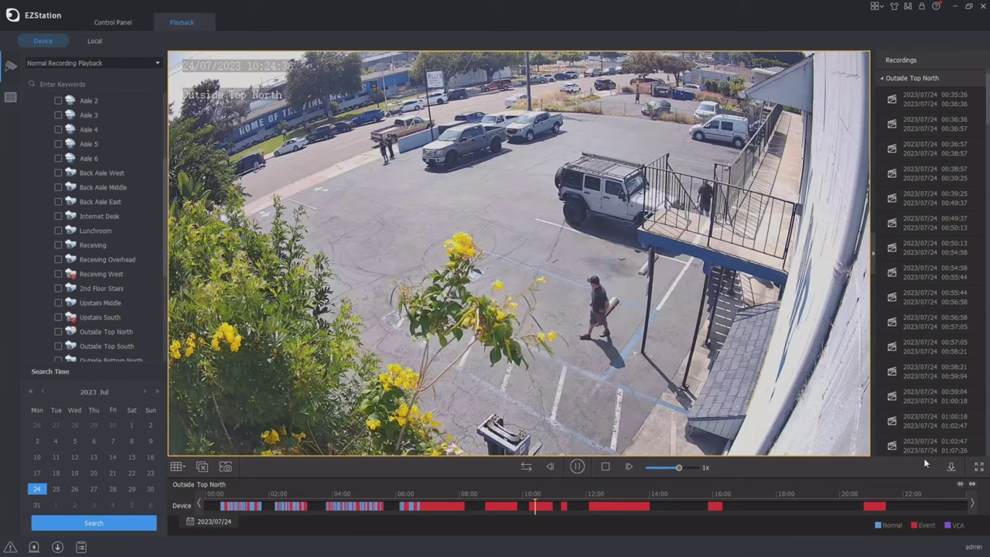
left_click(205, 23)
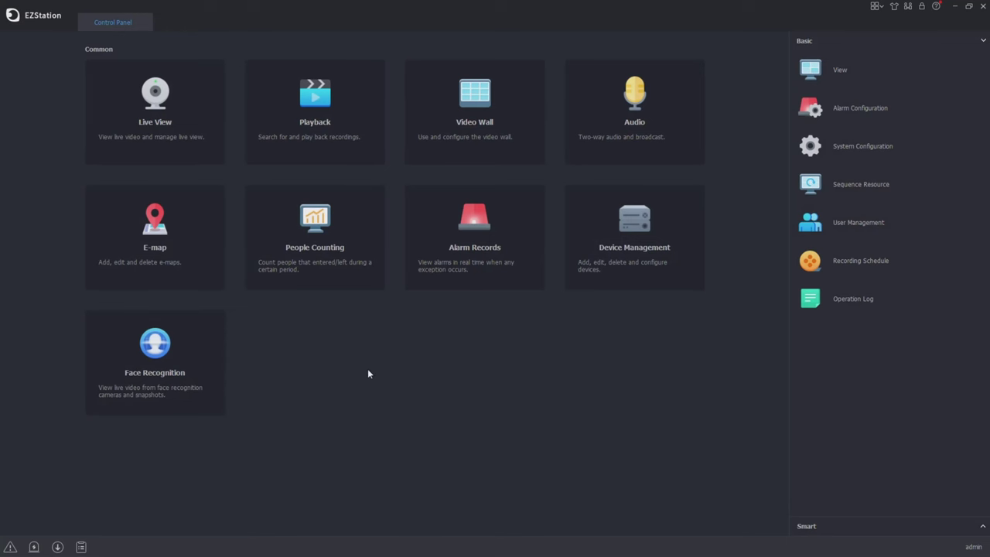